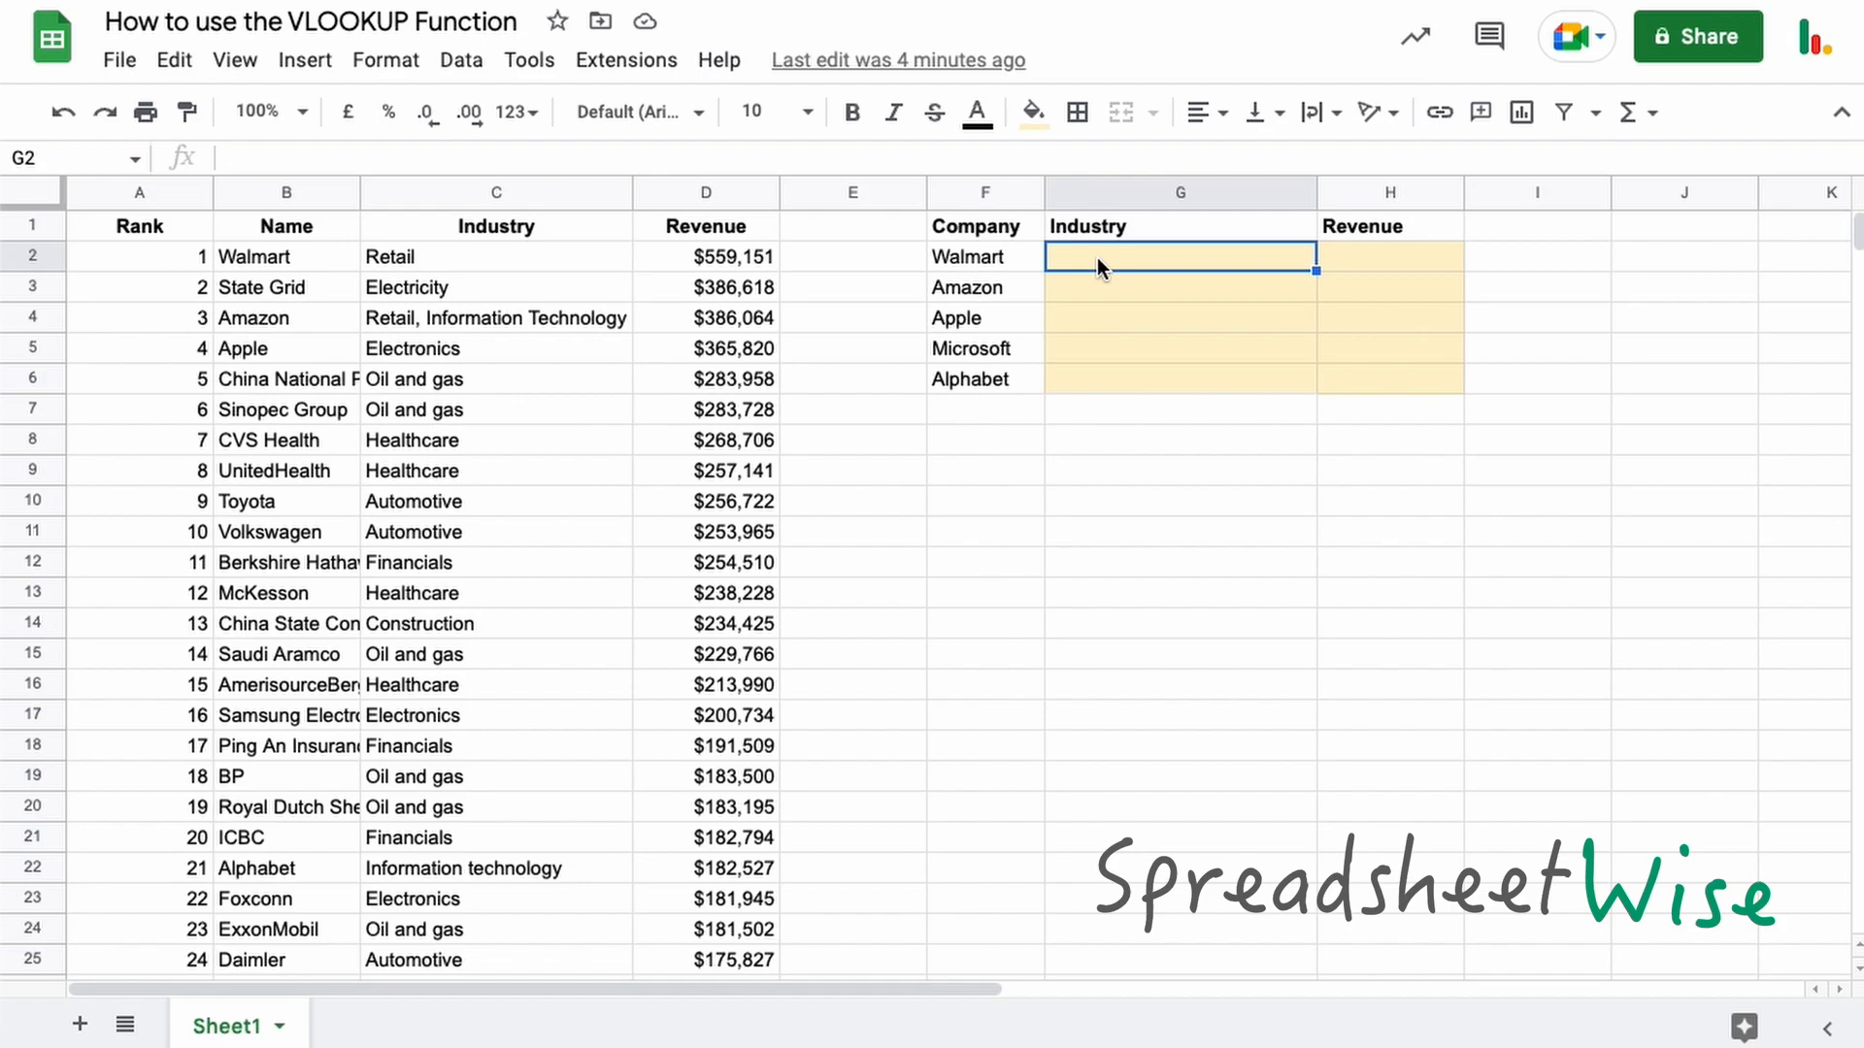
Start a VLOOKUP formula in the Industry cell G2 with the company name in F2 as the search key.
{"action": "type", "text": "=vl"}
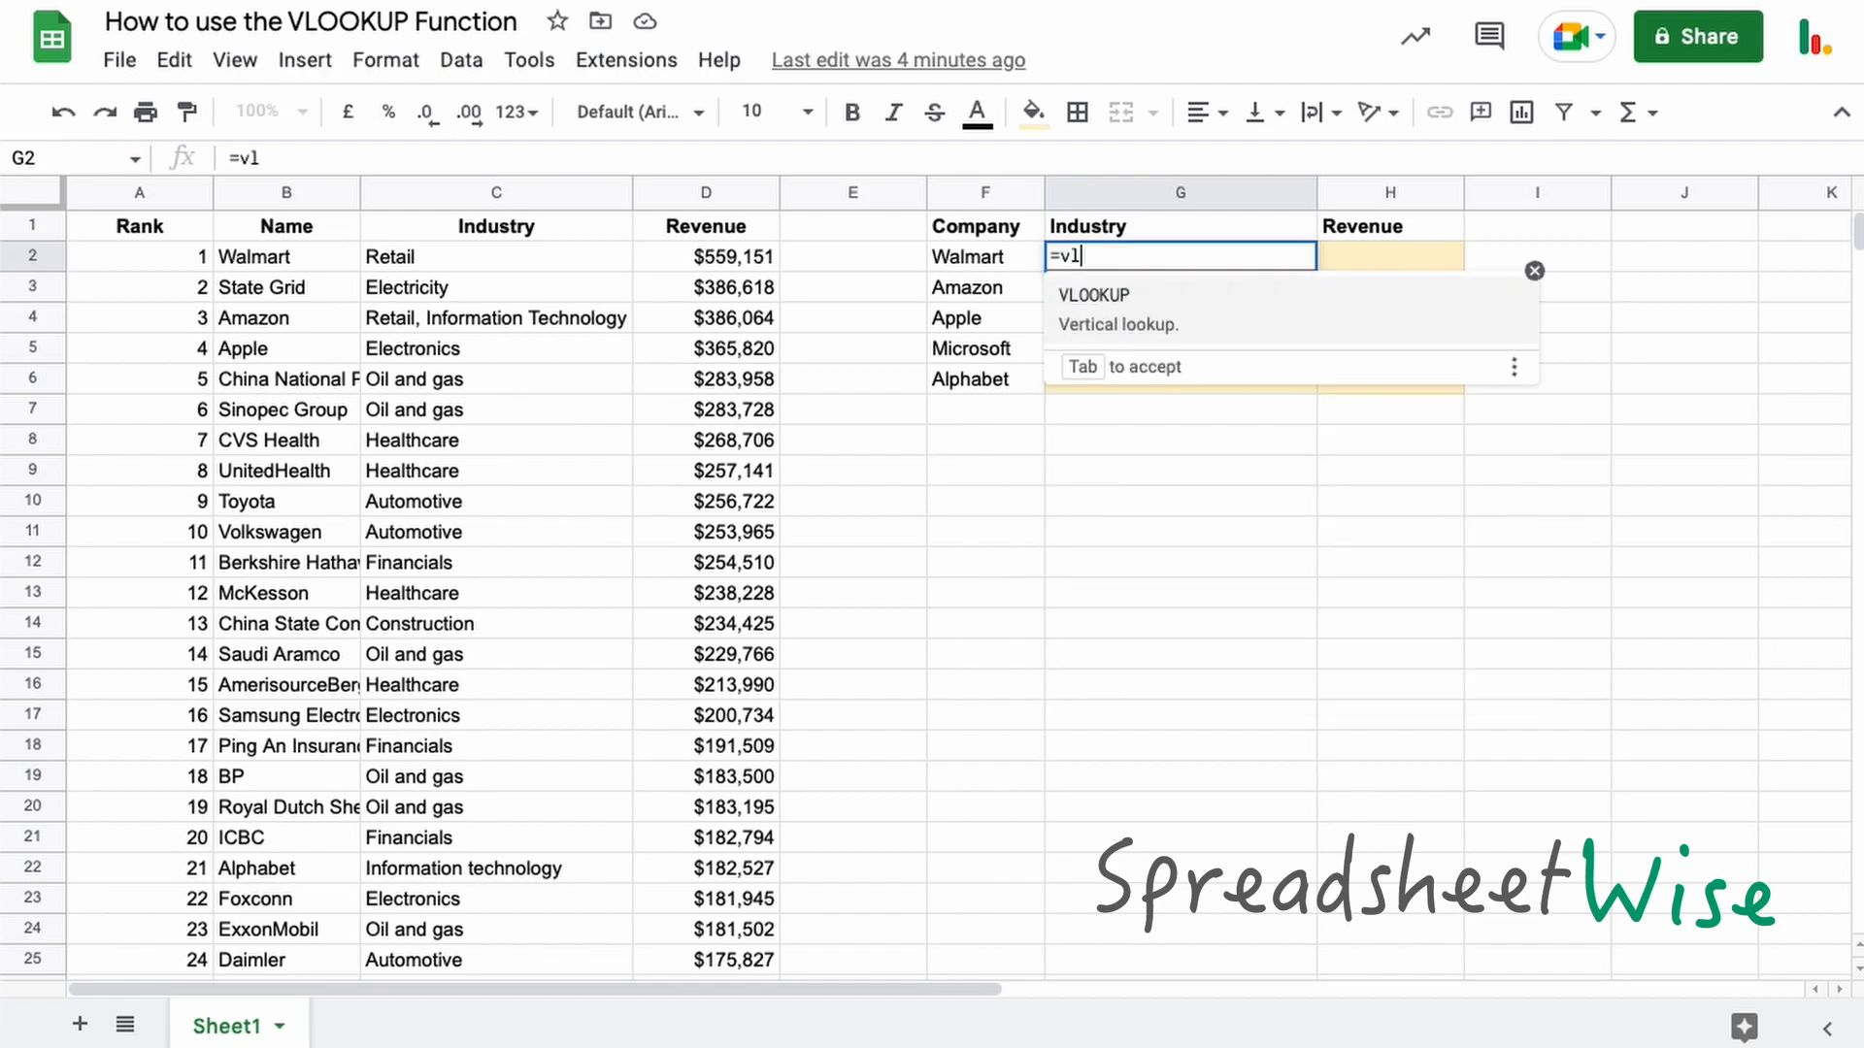
{"action": "left_click", "coordinate": [1141, 300]}
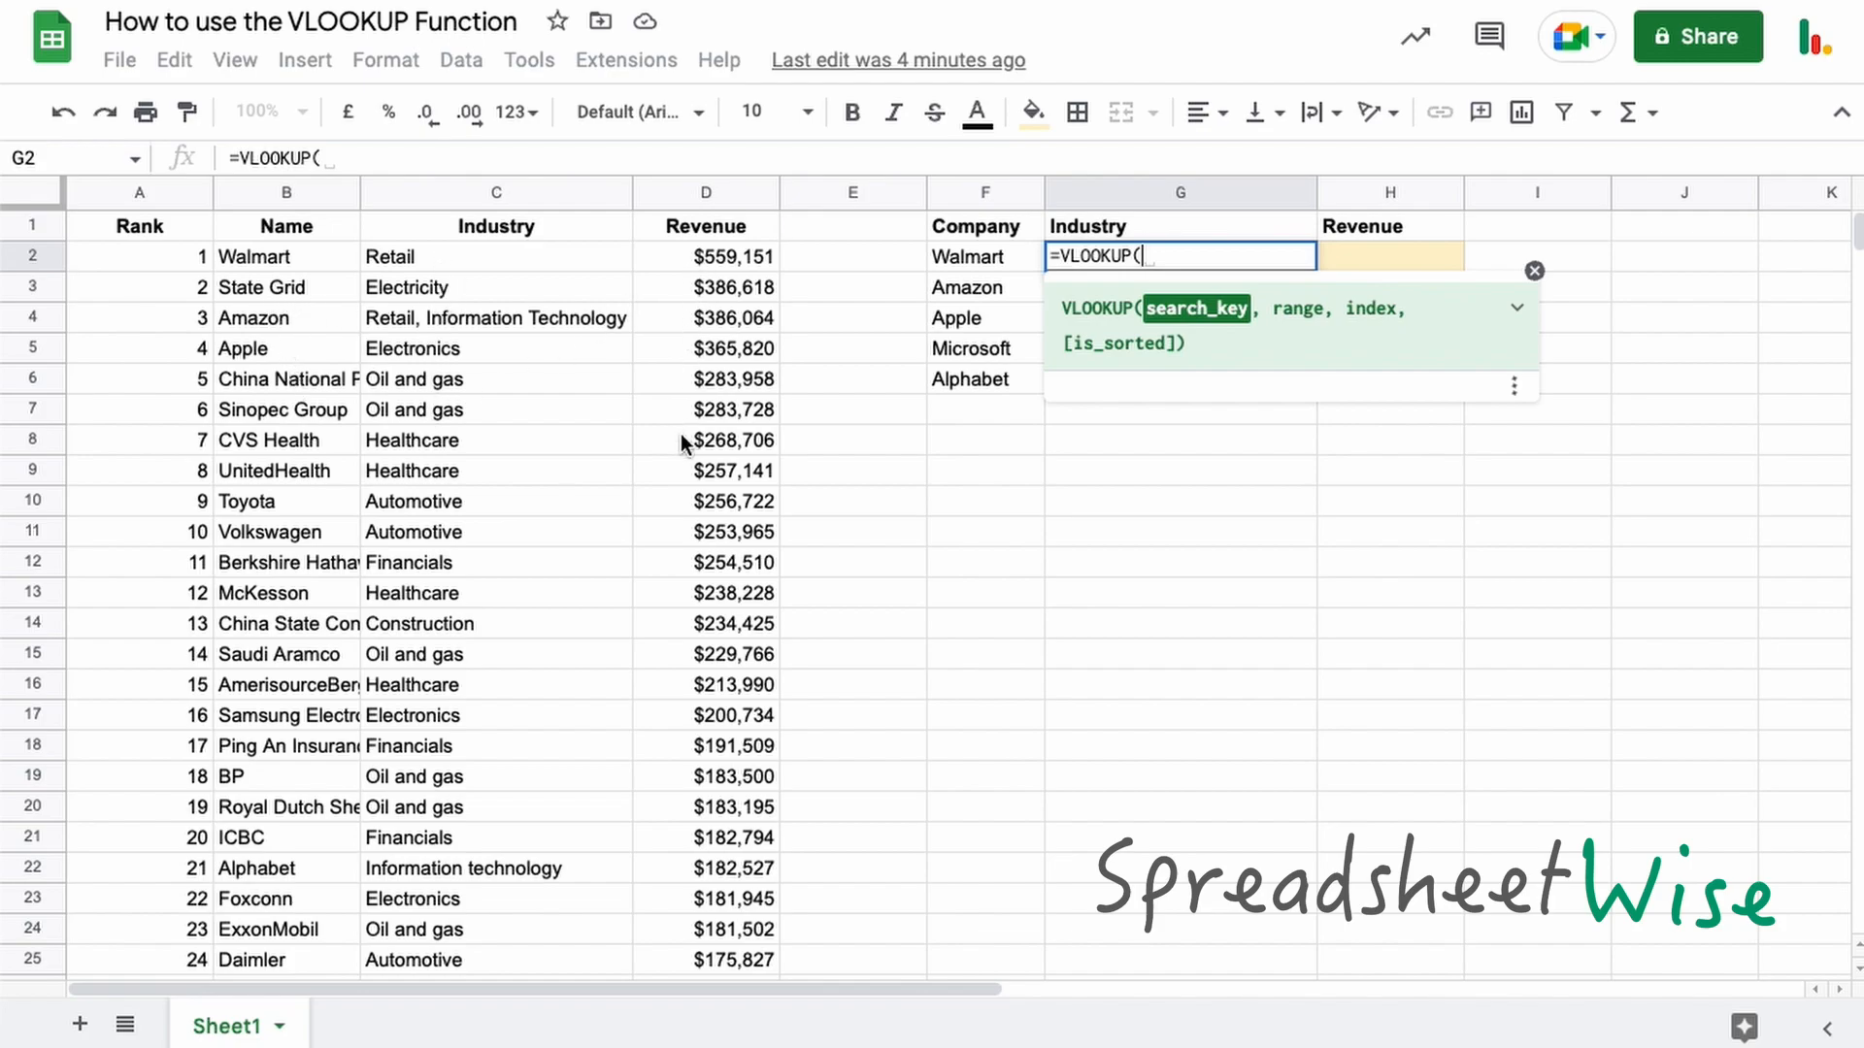
{"action": "left_click", "coordinate": [964, 259]}
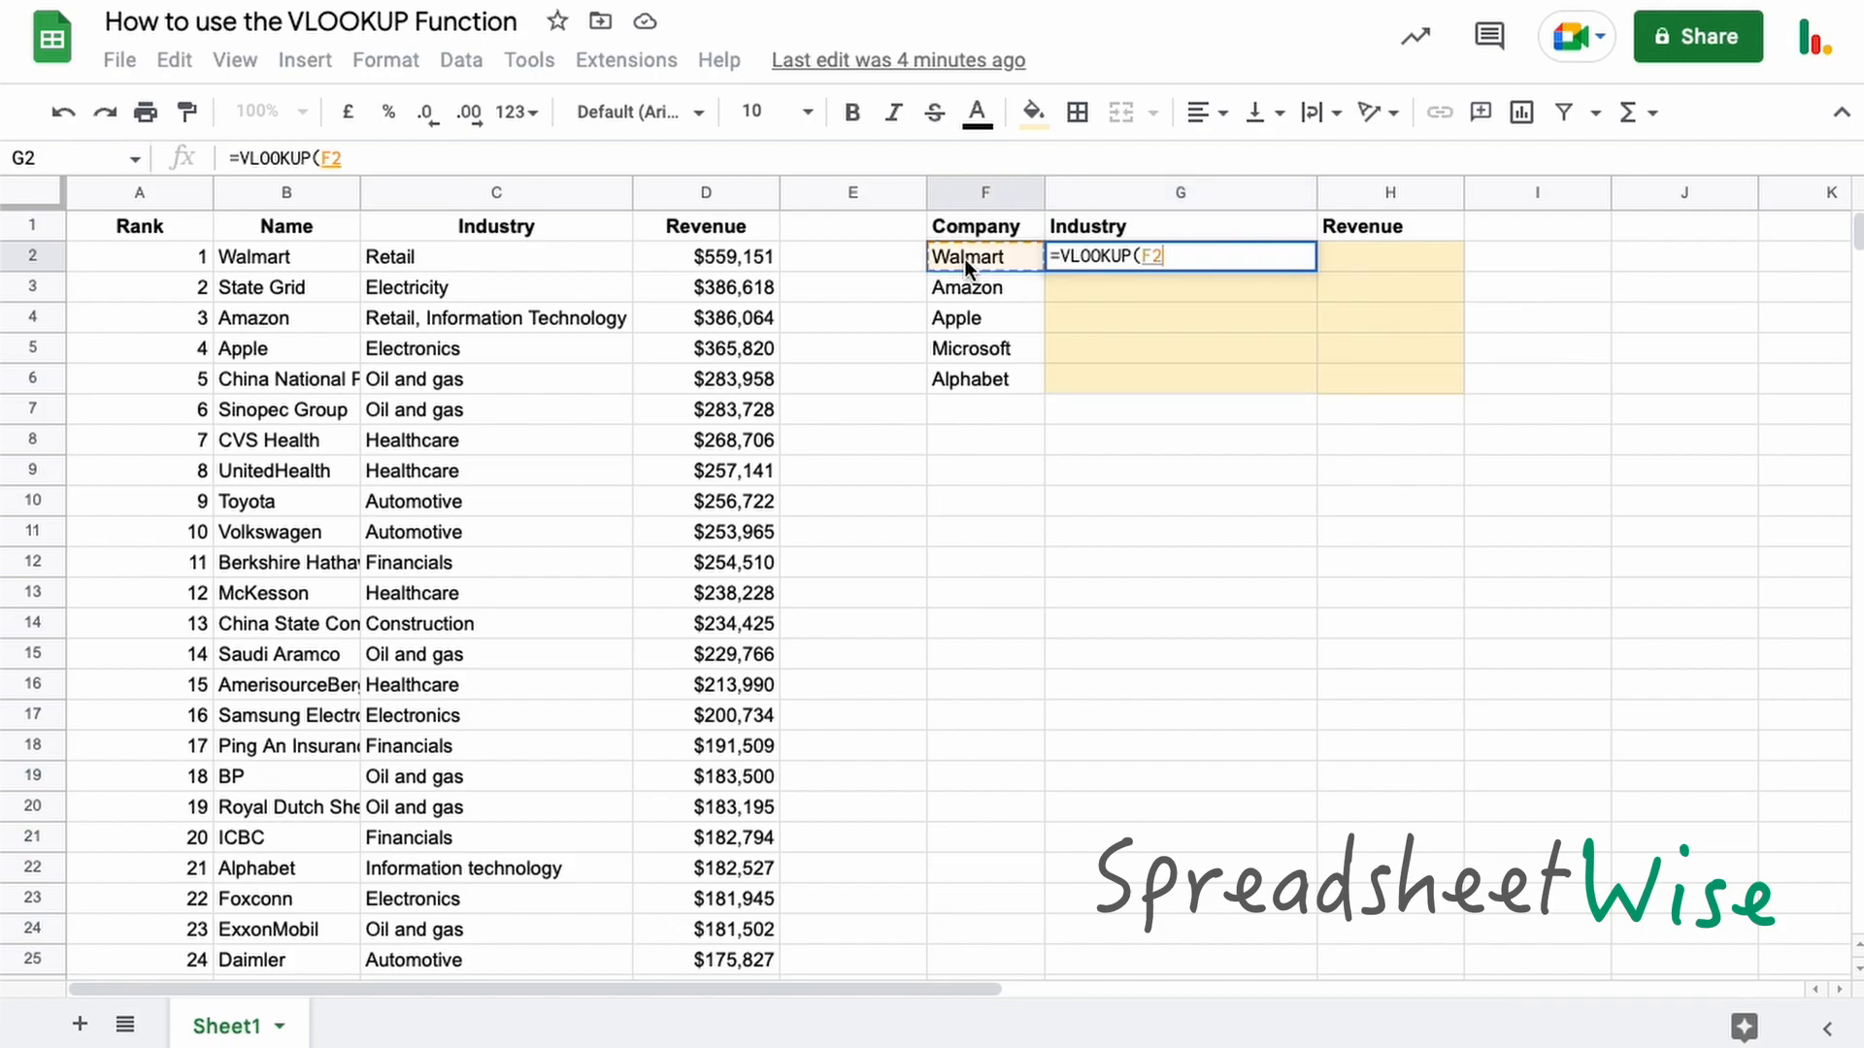
{"action": "type", "text": ","}
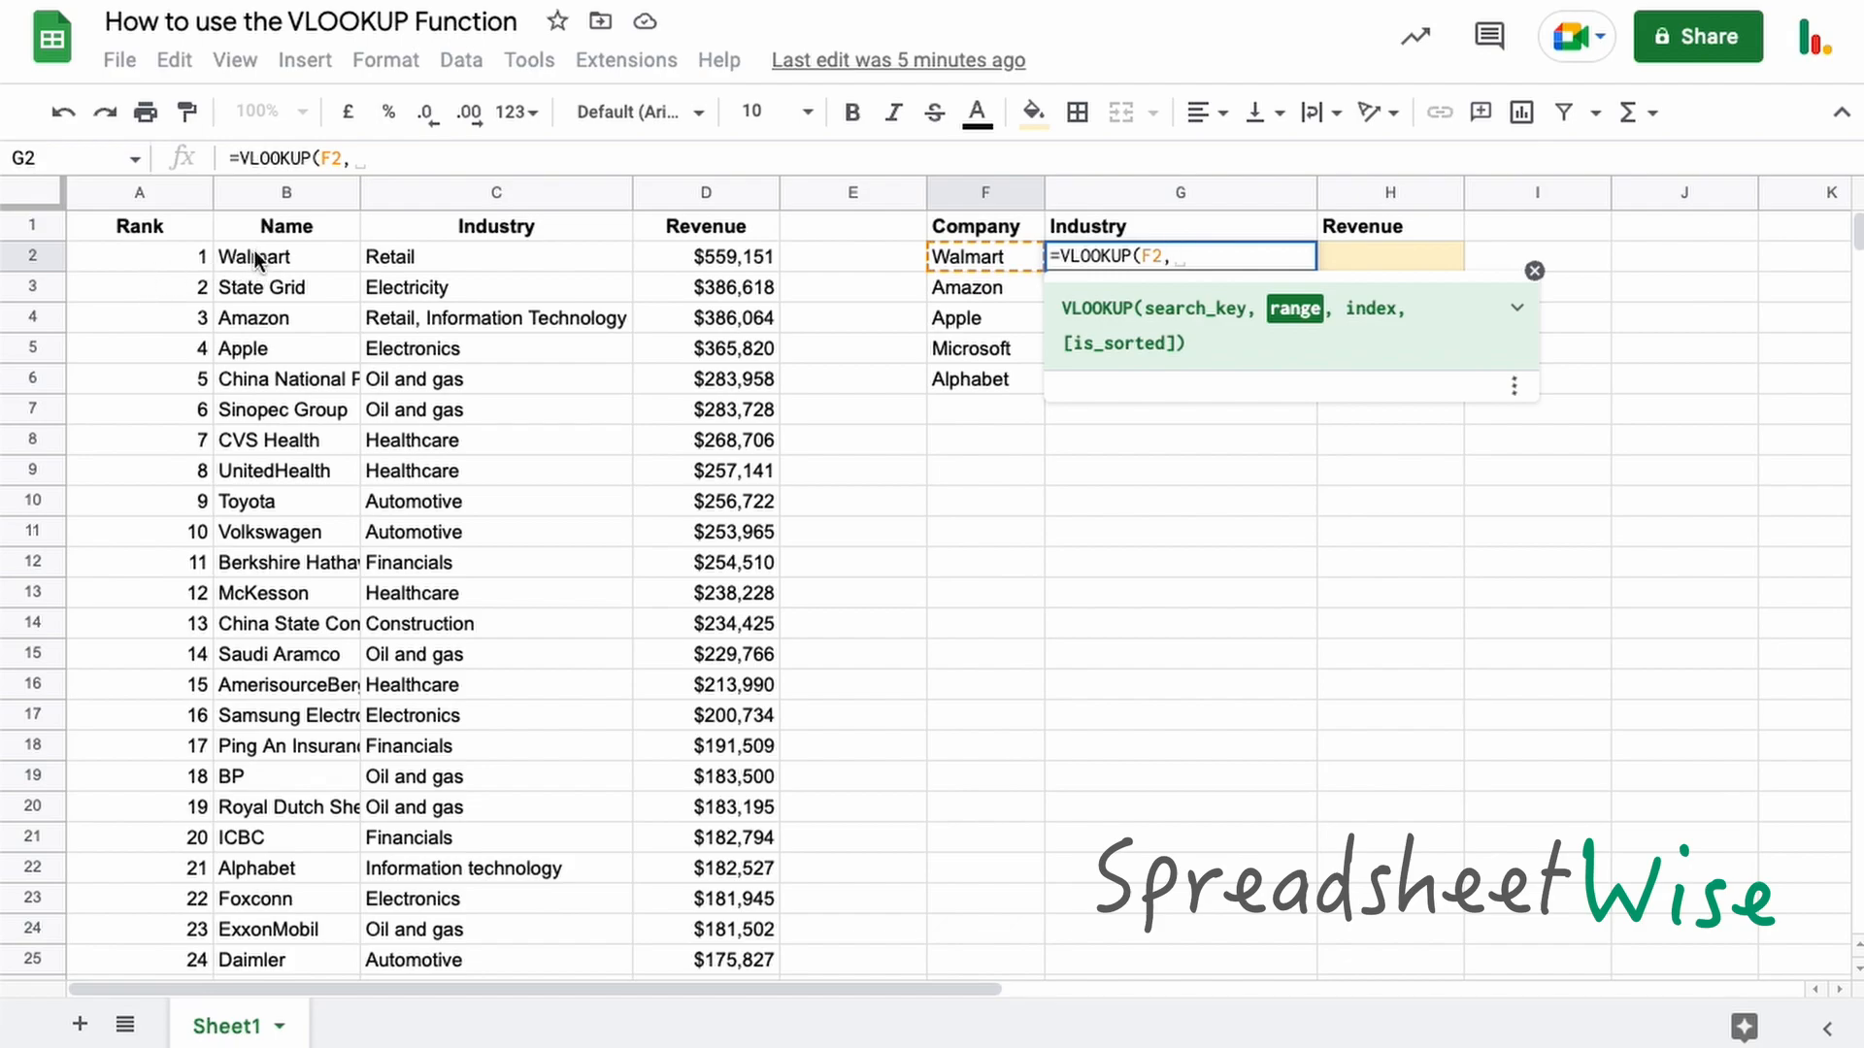
Set the lookup range to the Name through Revenue columns as the absolute open-ended reference $B$1:$D.
{"action": "left_click", "coordinate": [294, 226]}
{"action": "left_click_drag", "start_coordinate": [294, 228], "coordinate": [730, 299]}
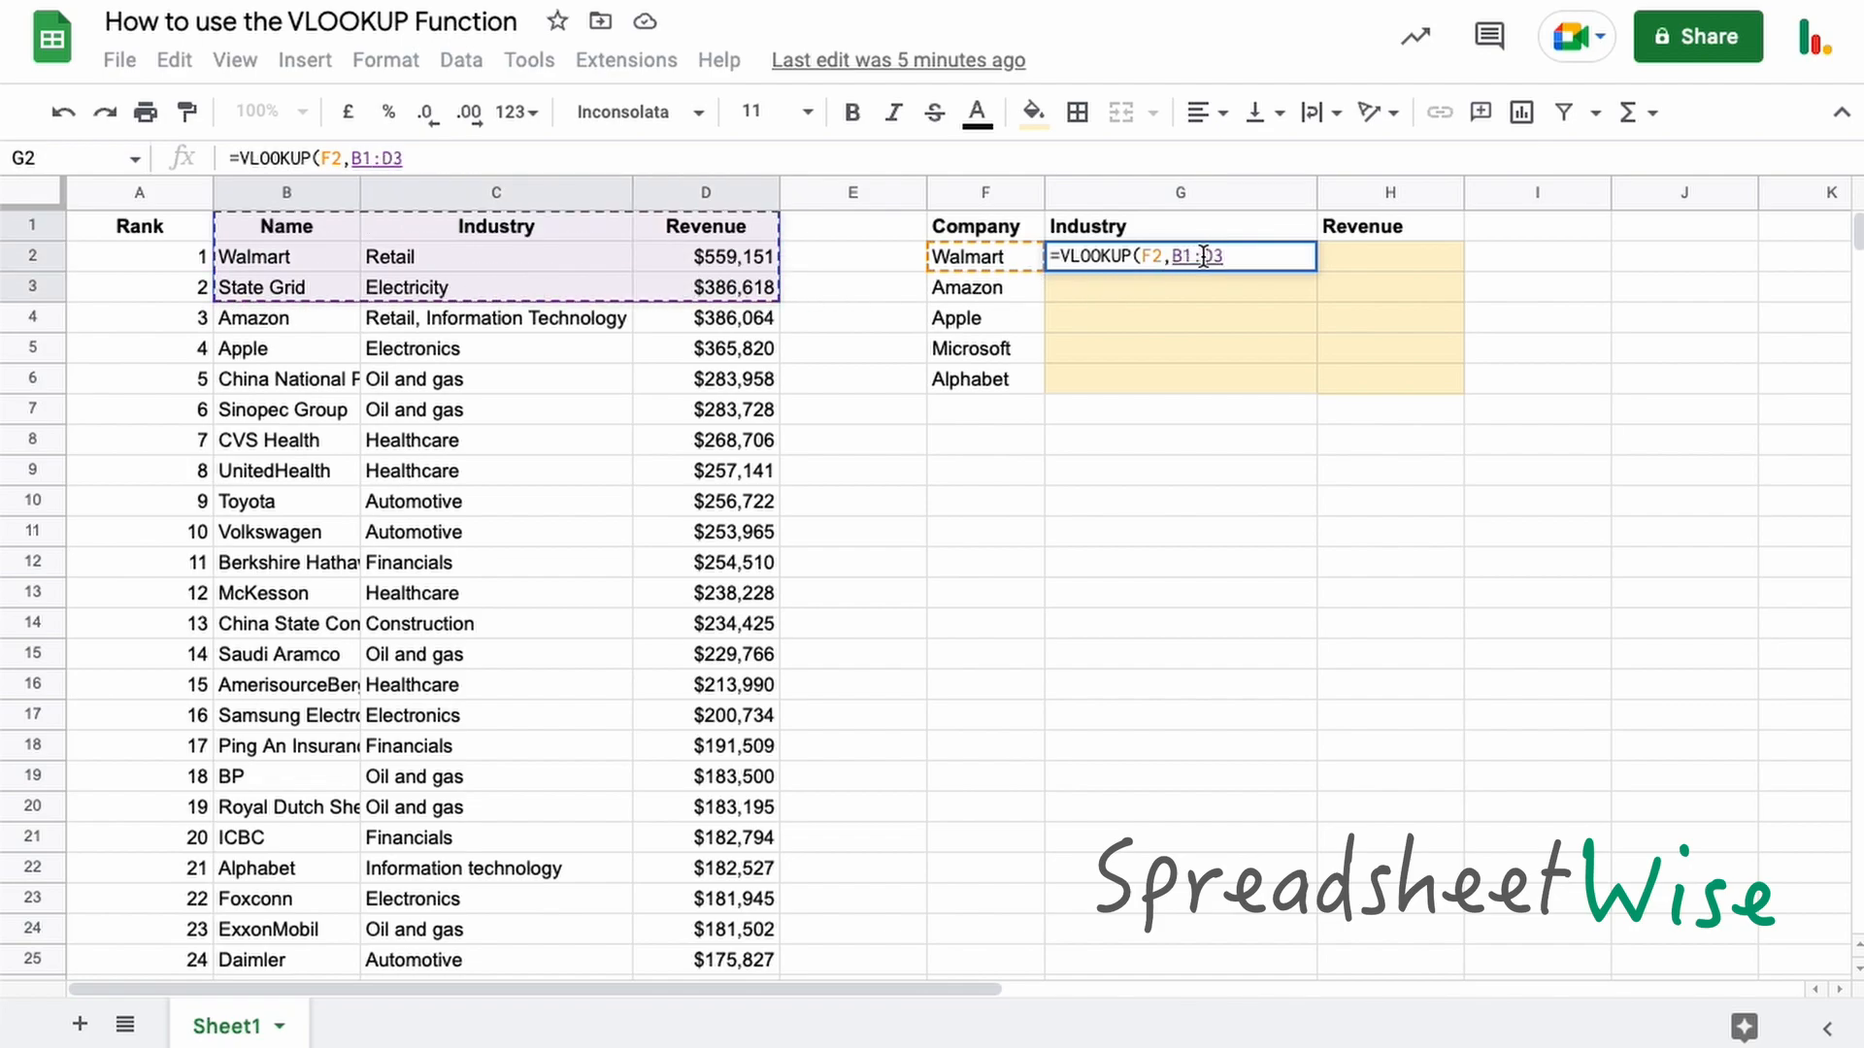
{"action": "key", "text": "BackSpace"}
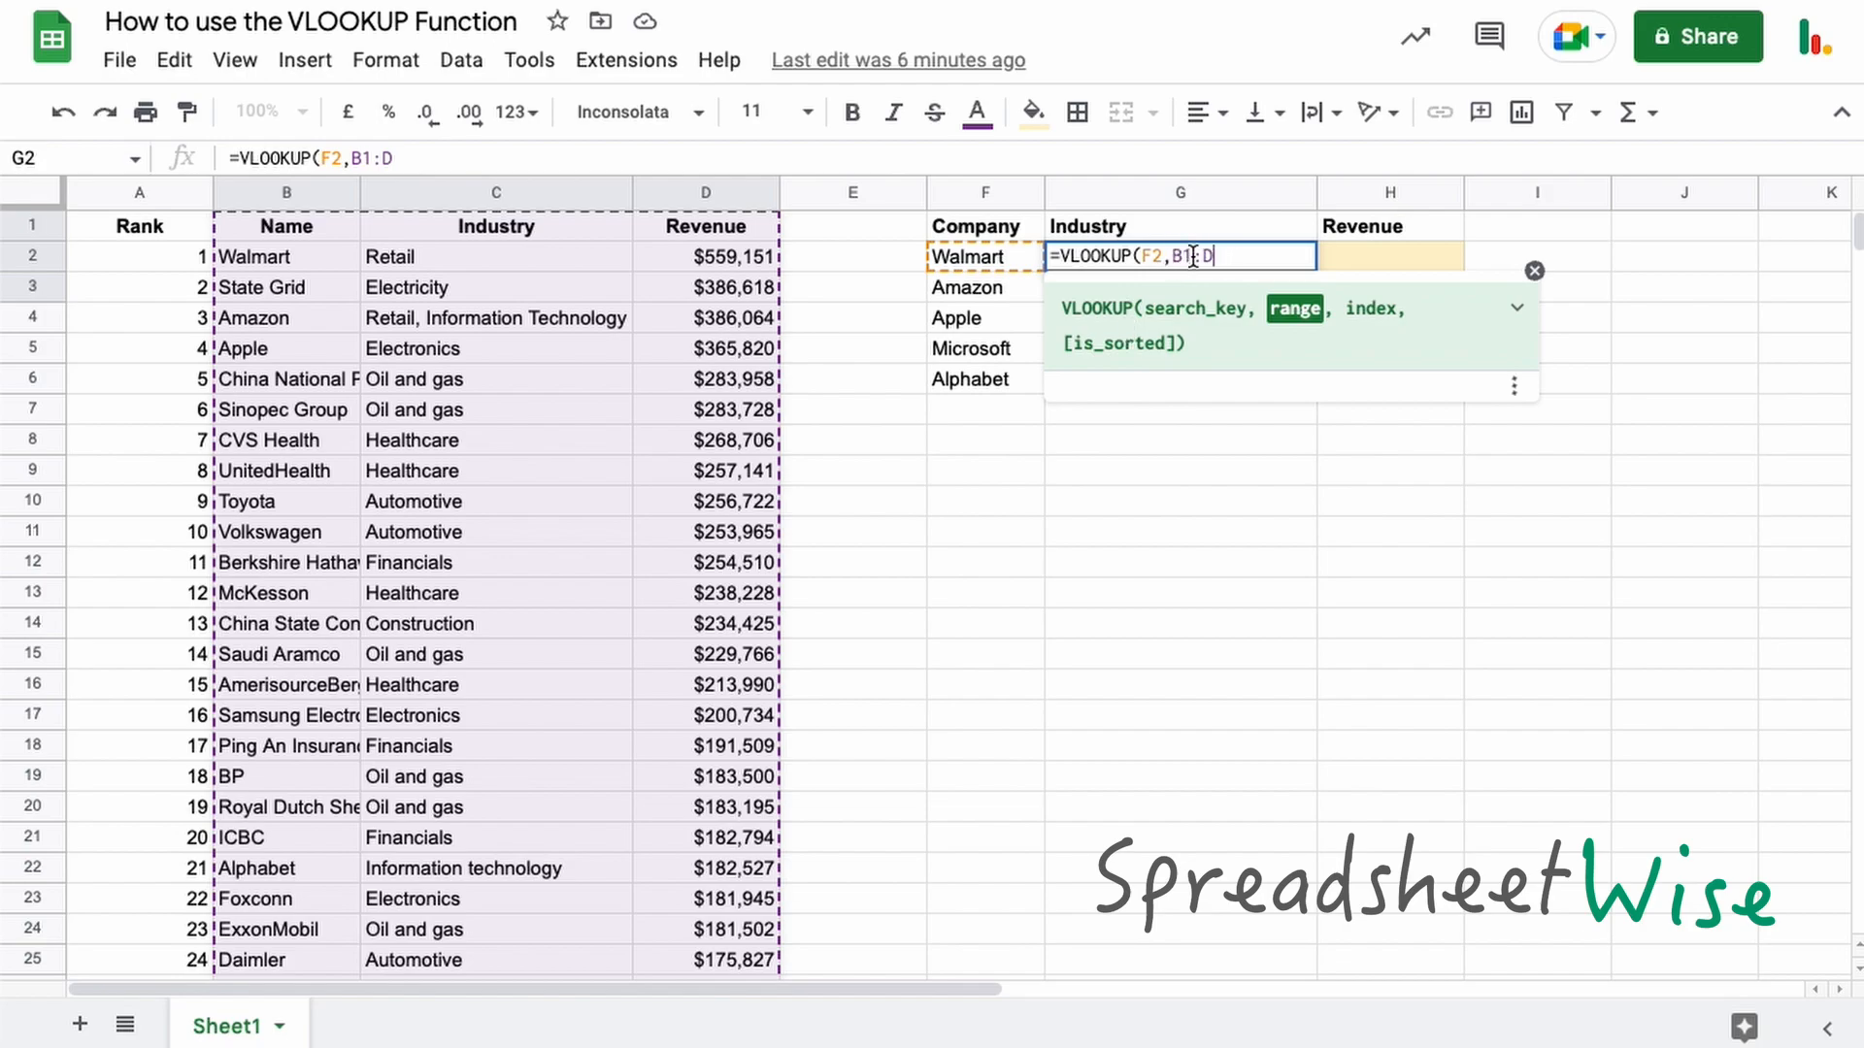
{"action": "key", "text": "F4"}
{"action": "type", "text": ","}
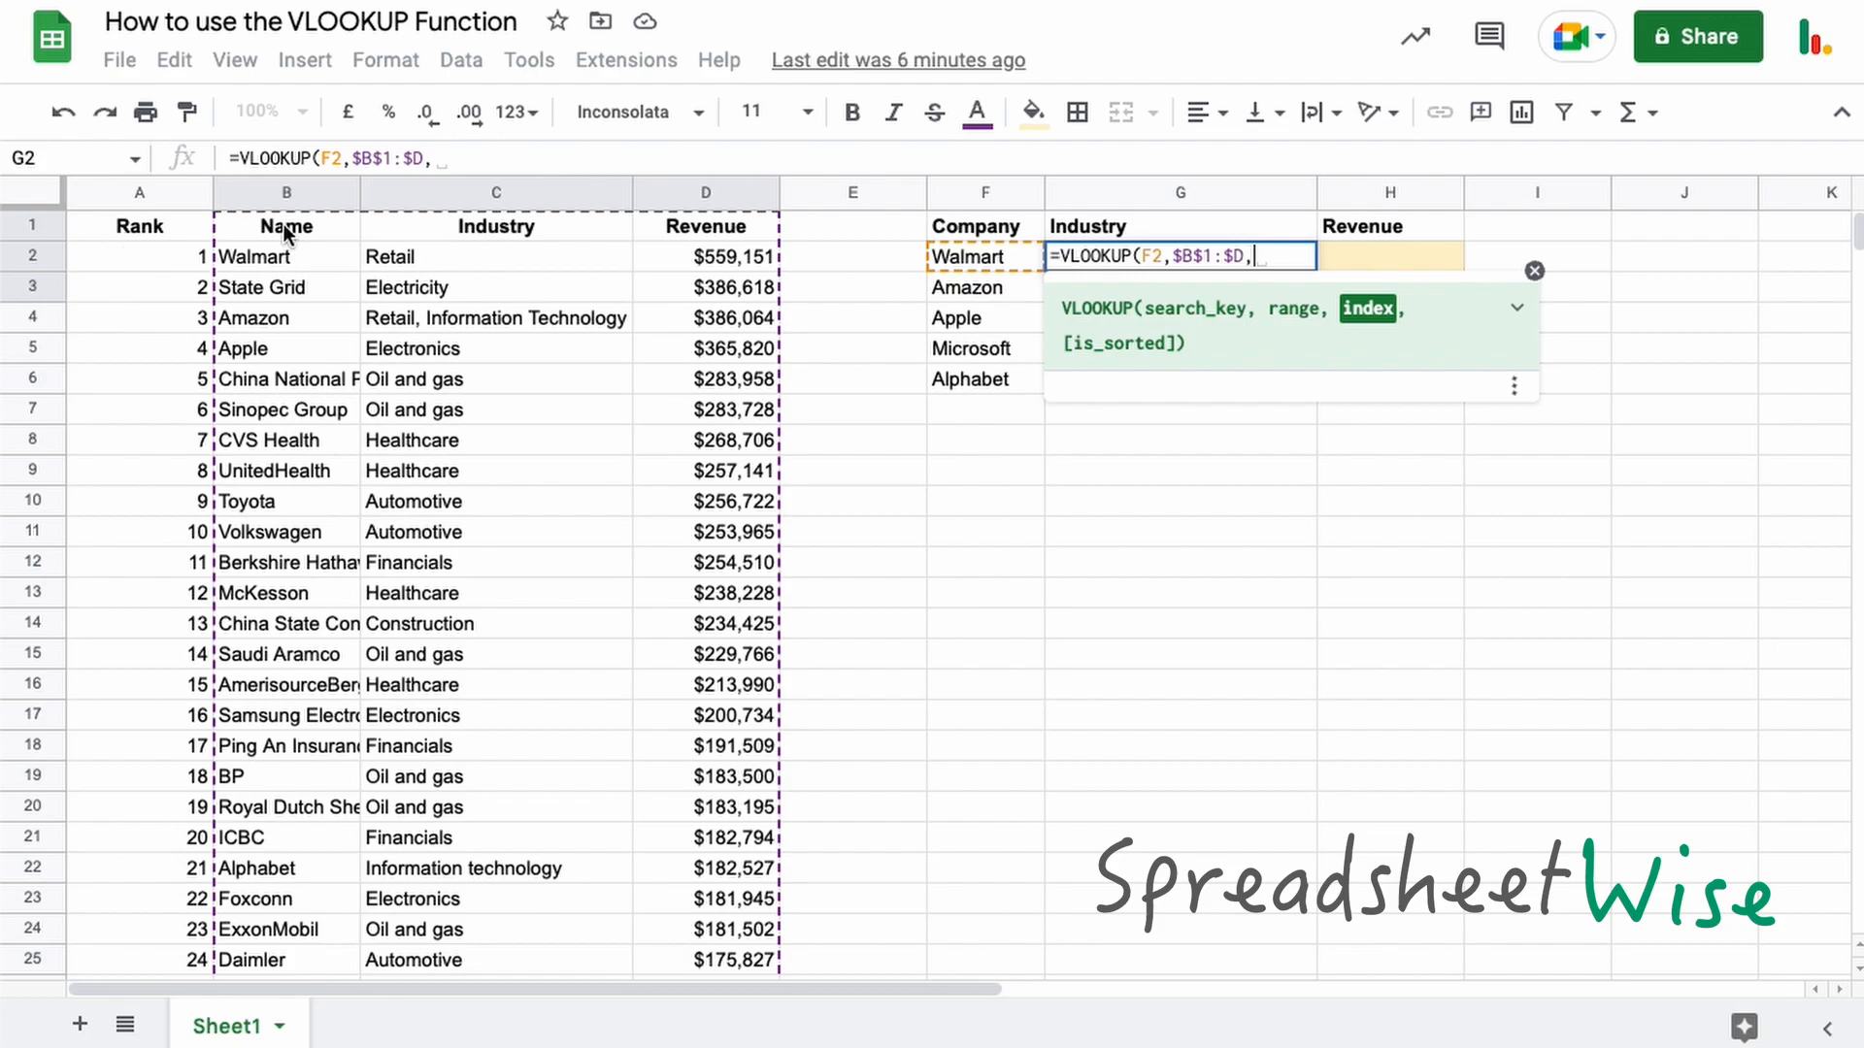
Finish the Industry lookup with column index 2 and is_sorted false, and reject the suggested auto-fill.
{"action": "type", "text": "2"}
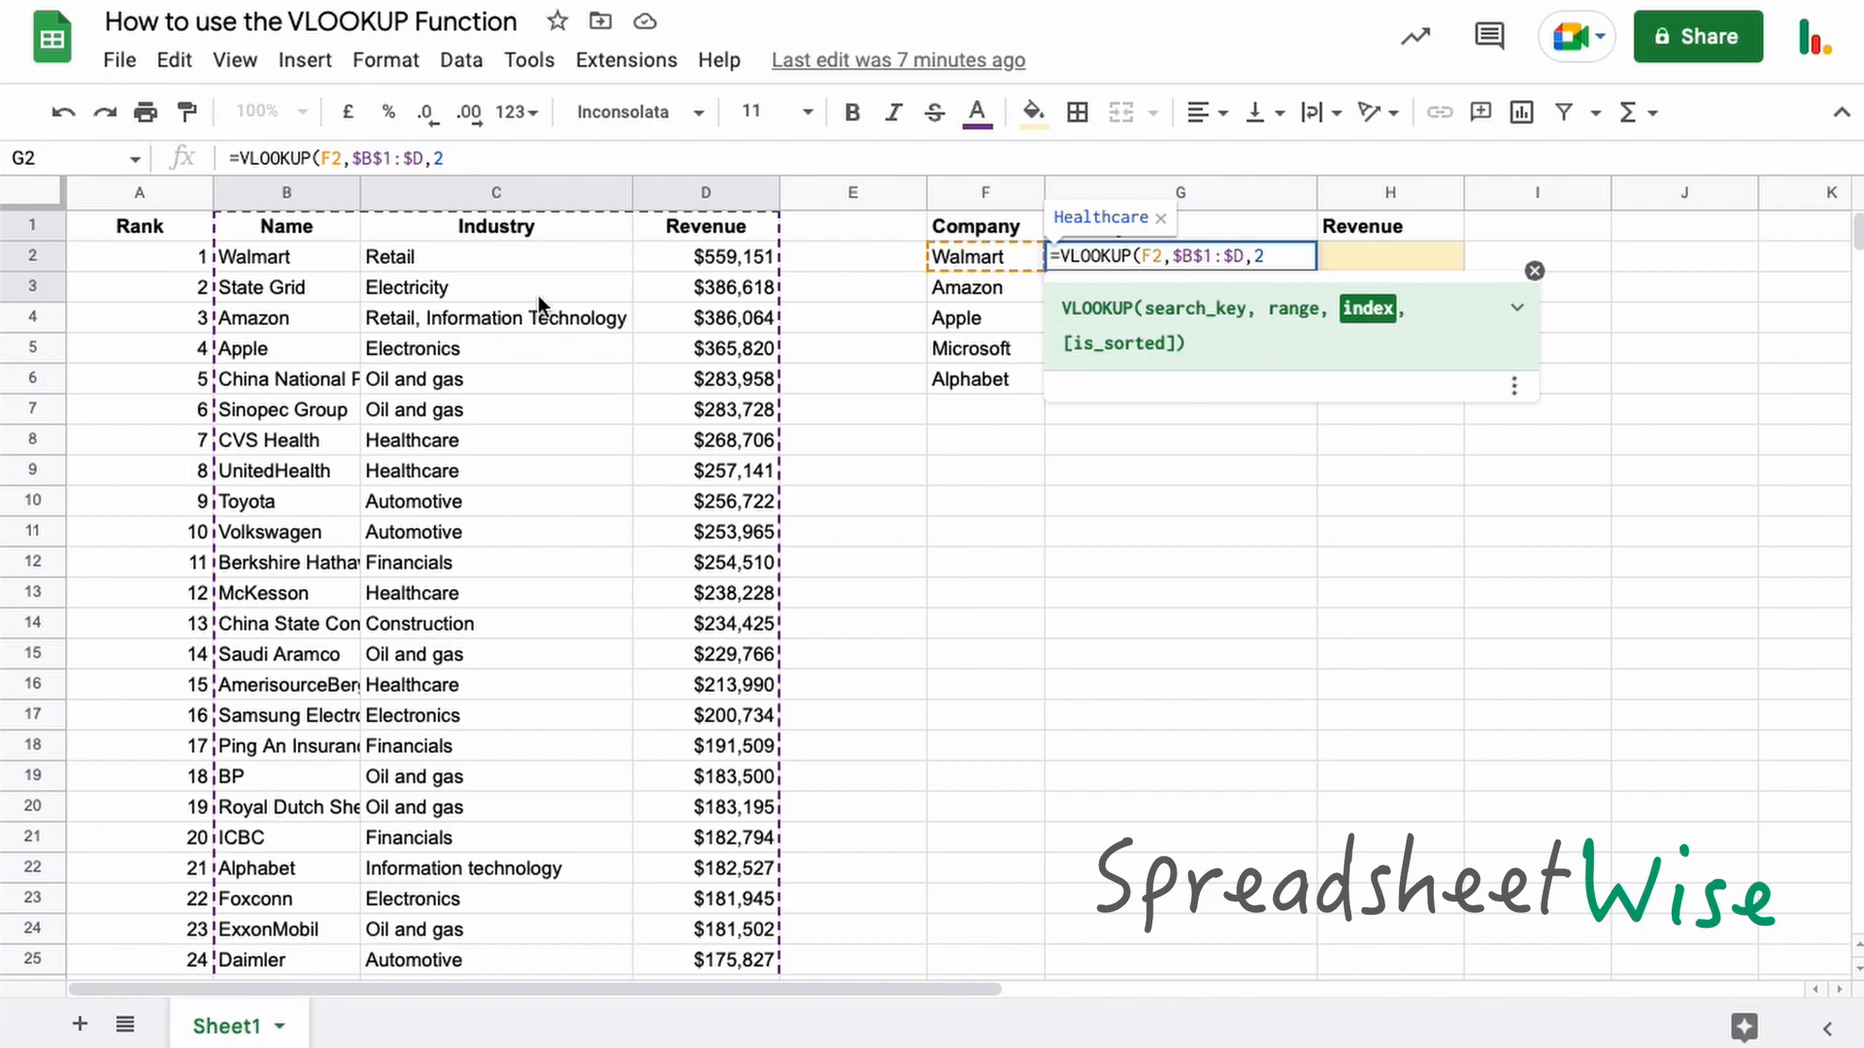
{"action": "type", "text": ","}
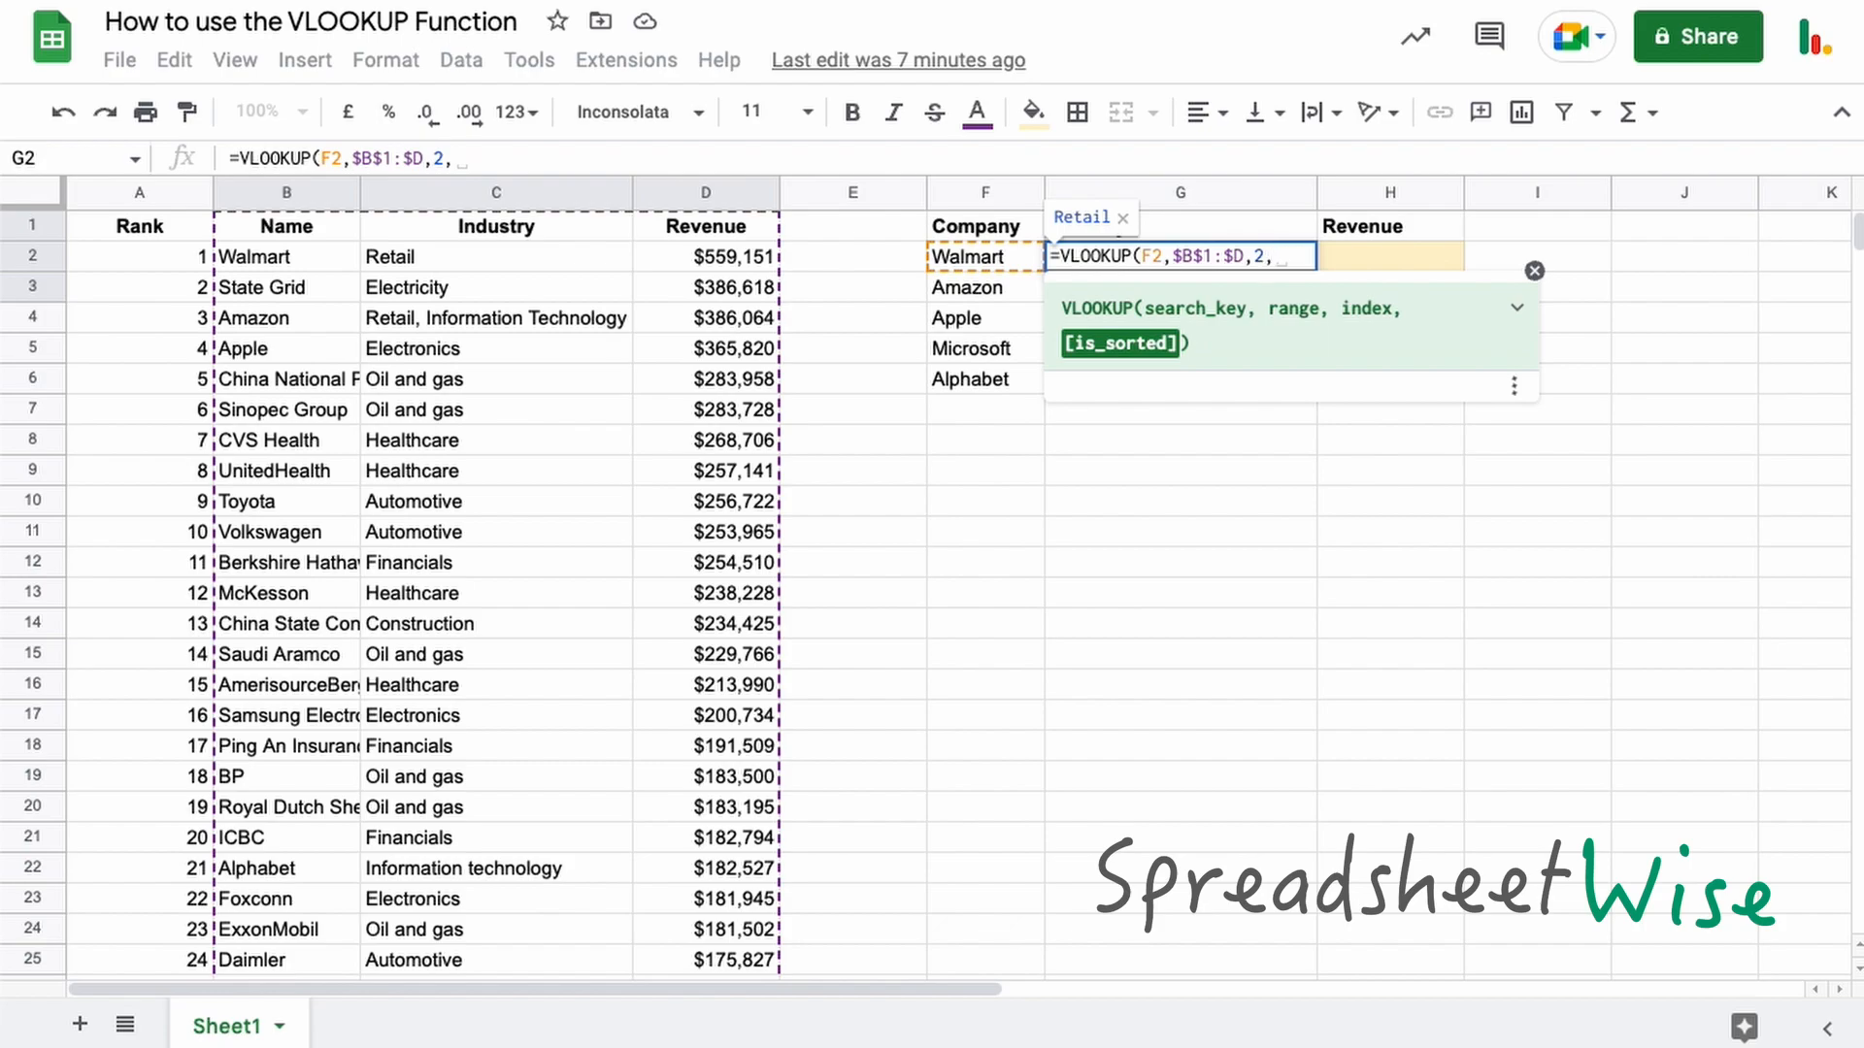
{"action": "type", "text": "false)"}
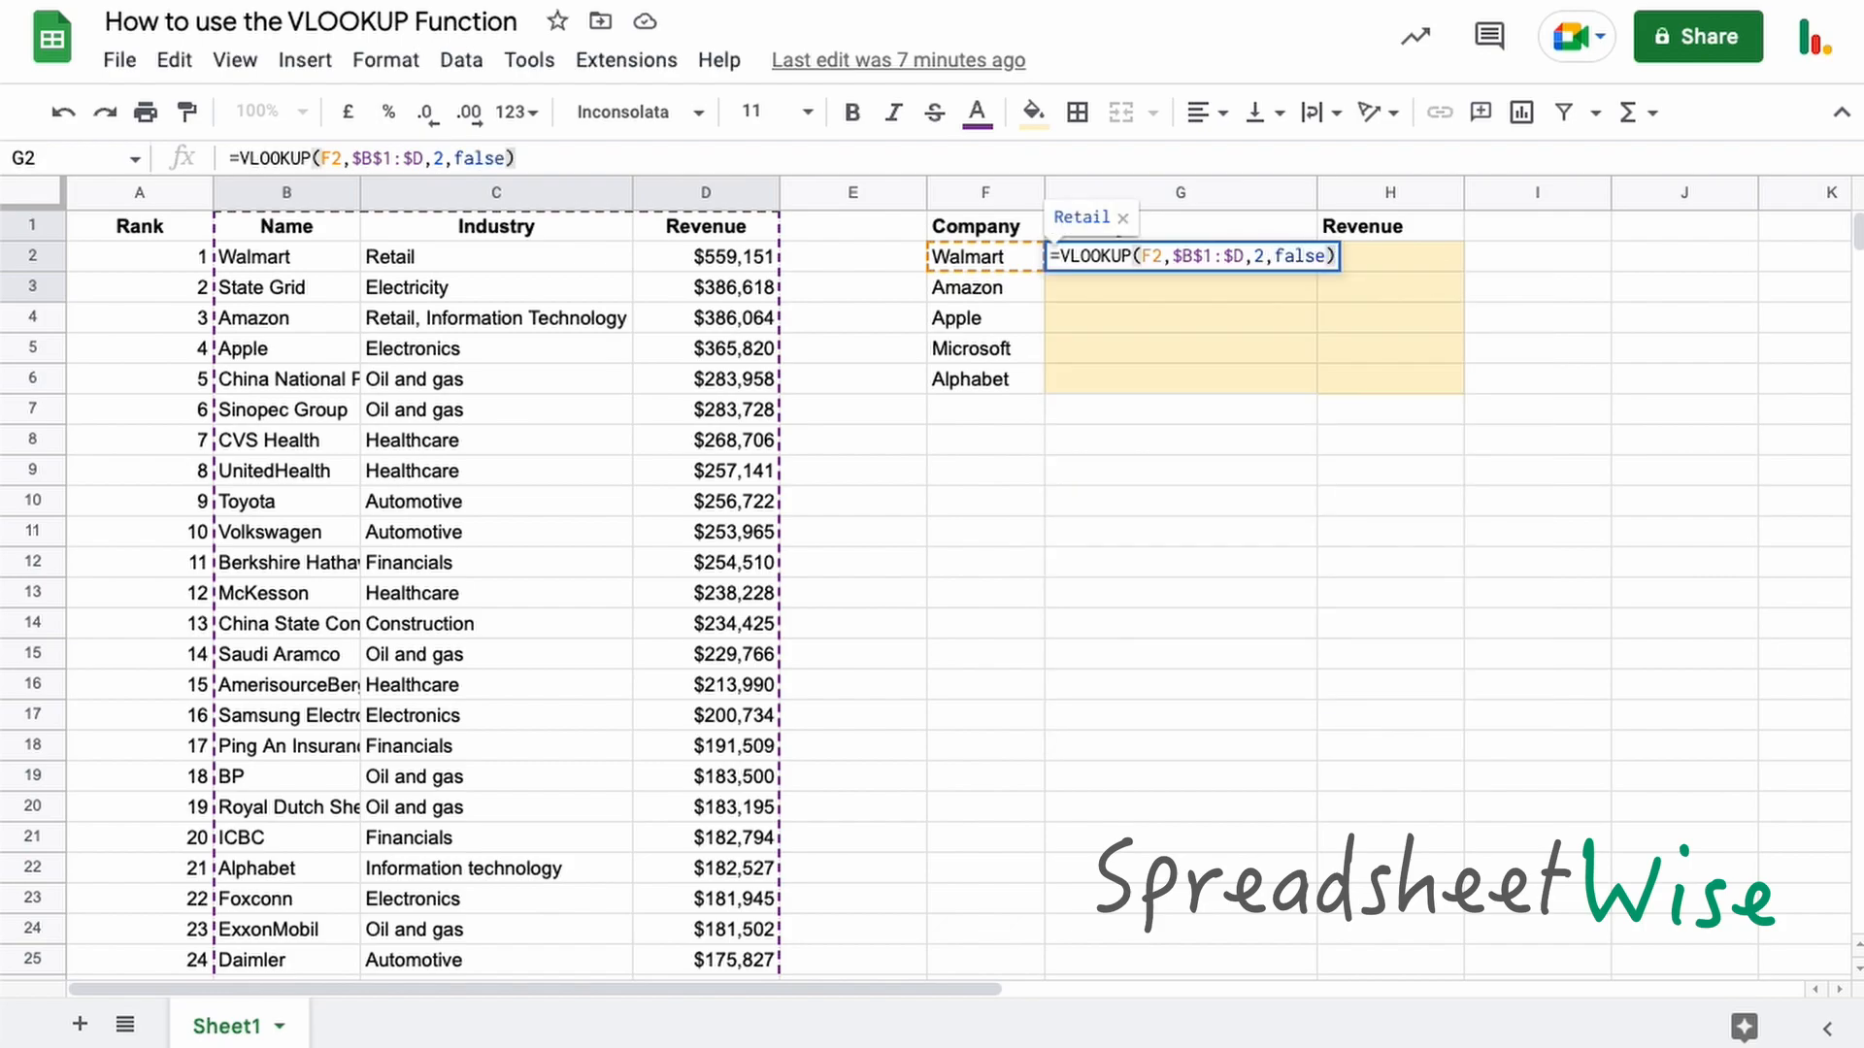
{"action": "key", "text": "Return"}
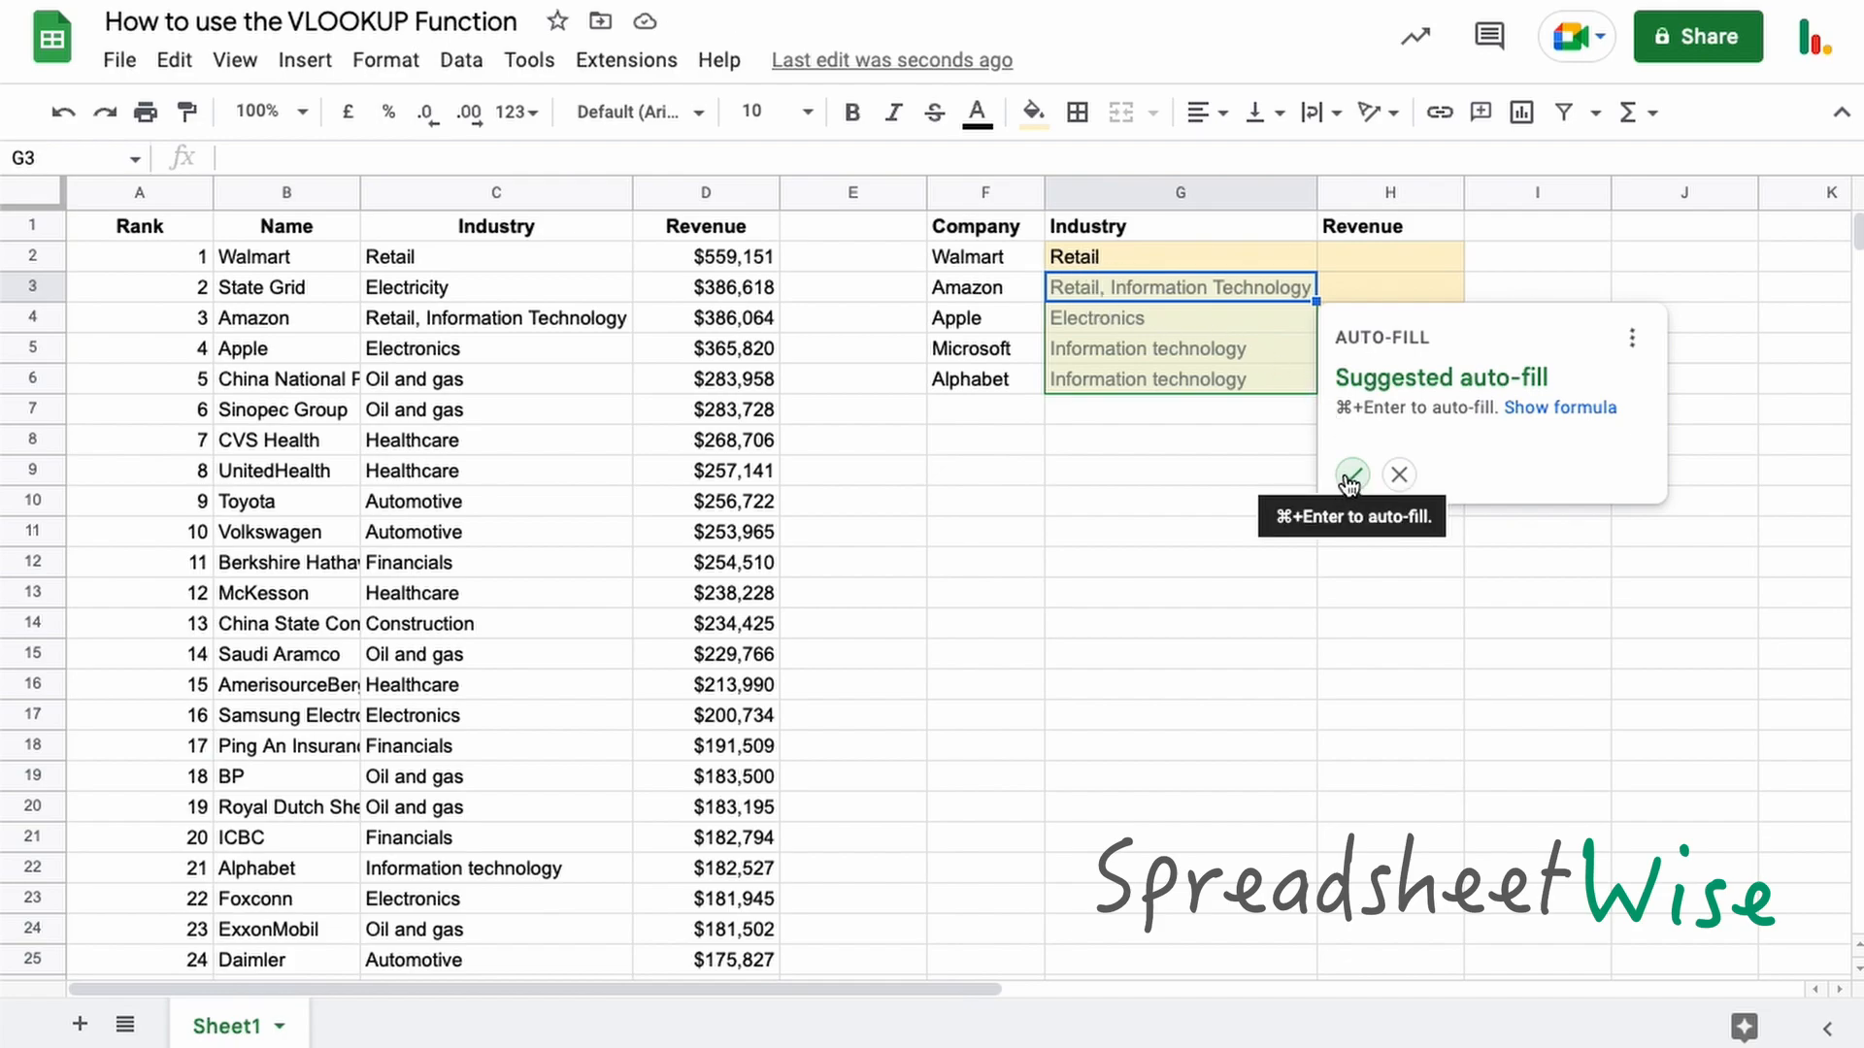
{"action": "left_click", "coordinate": [1399, 476]}
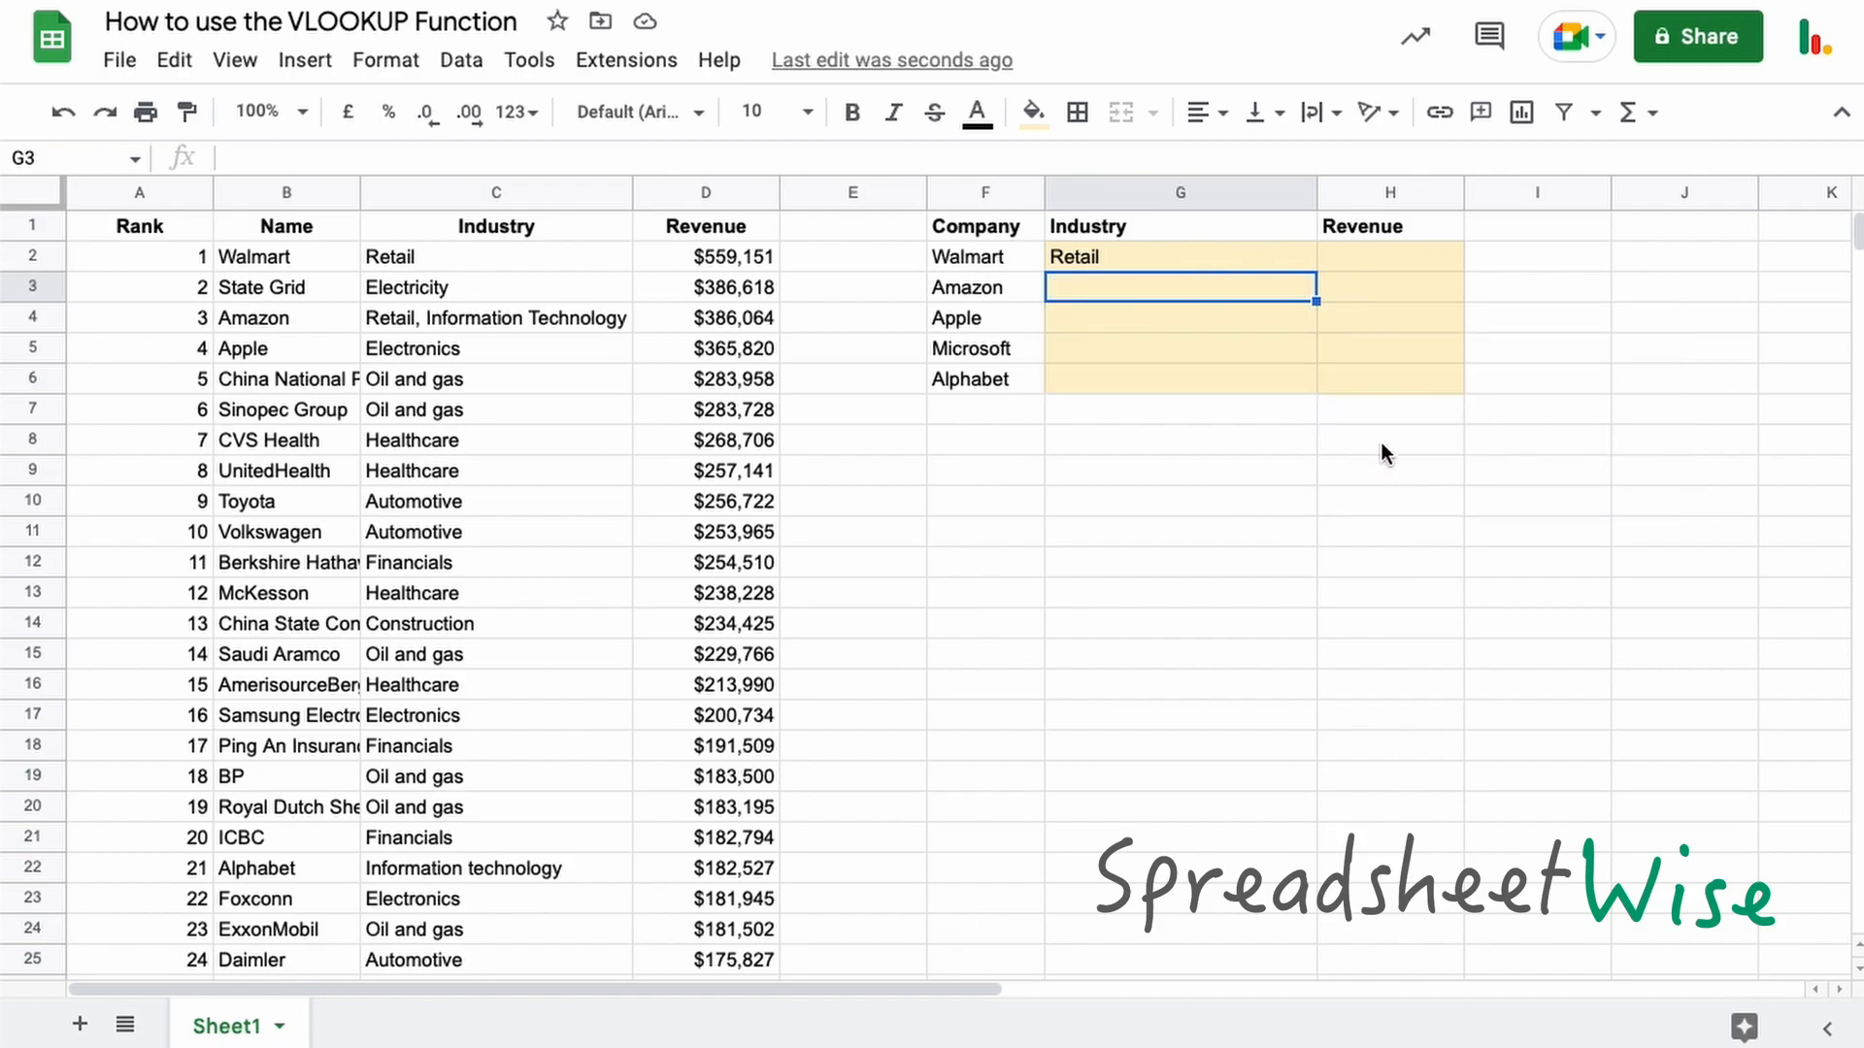
Start a VLOOKUP formula in the Revenue cell H2 with F2 as the search key.
{"action": "left_click", "coordinate": [1347, 261]}
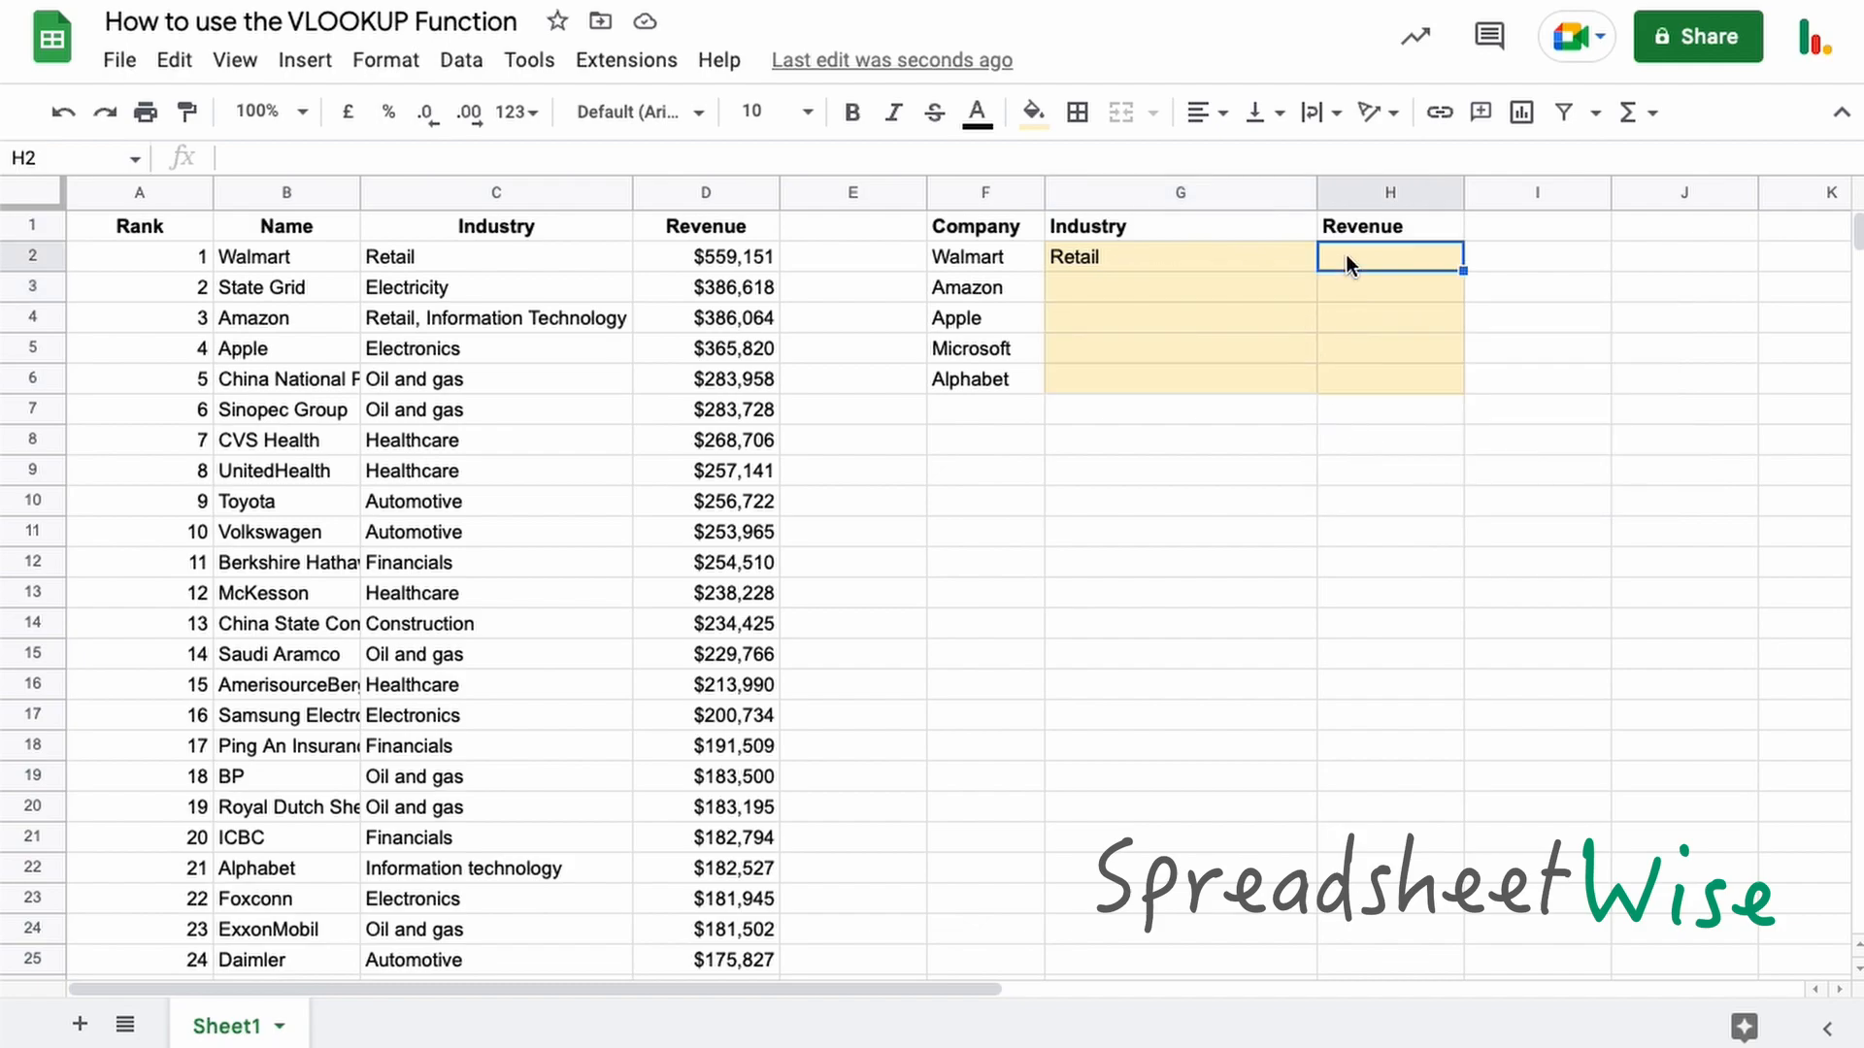
{"action": "type", "text": "="}
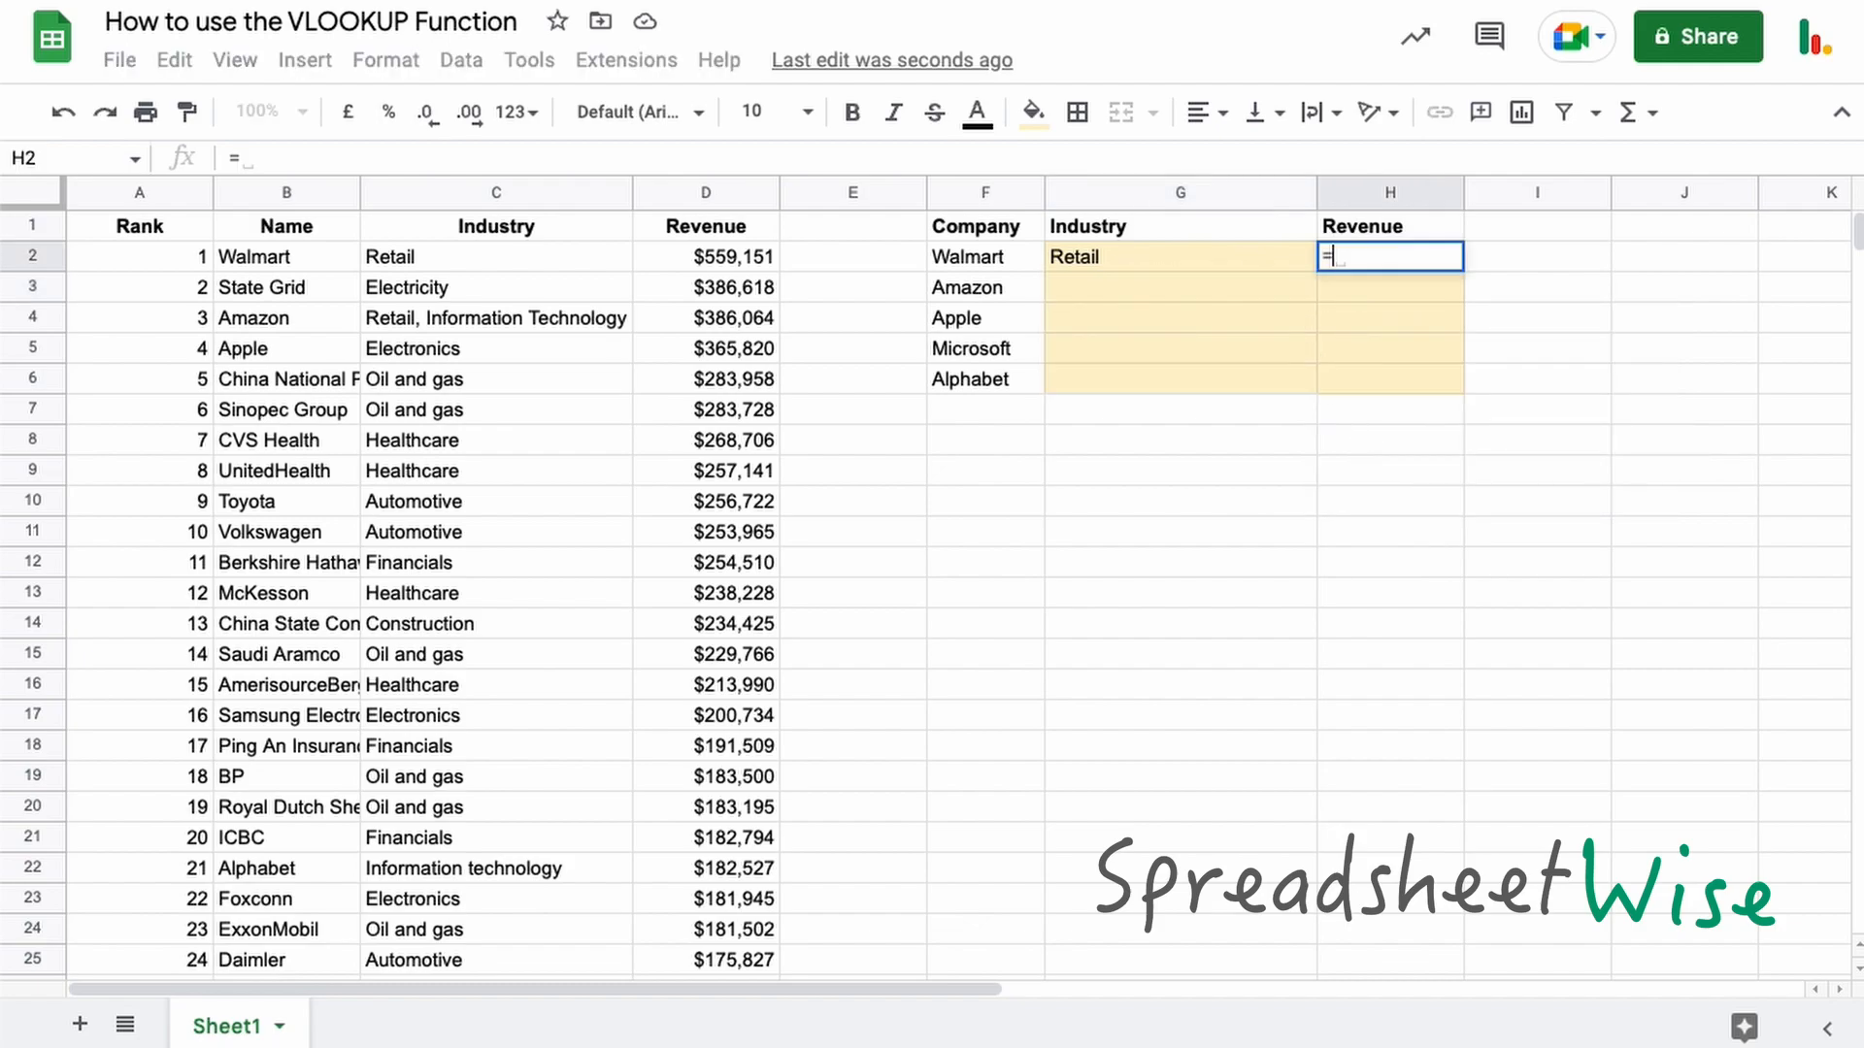
{"action": "type", "text": "vl"}
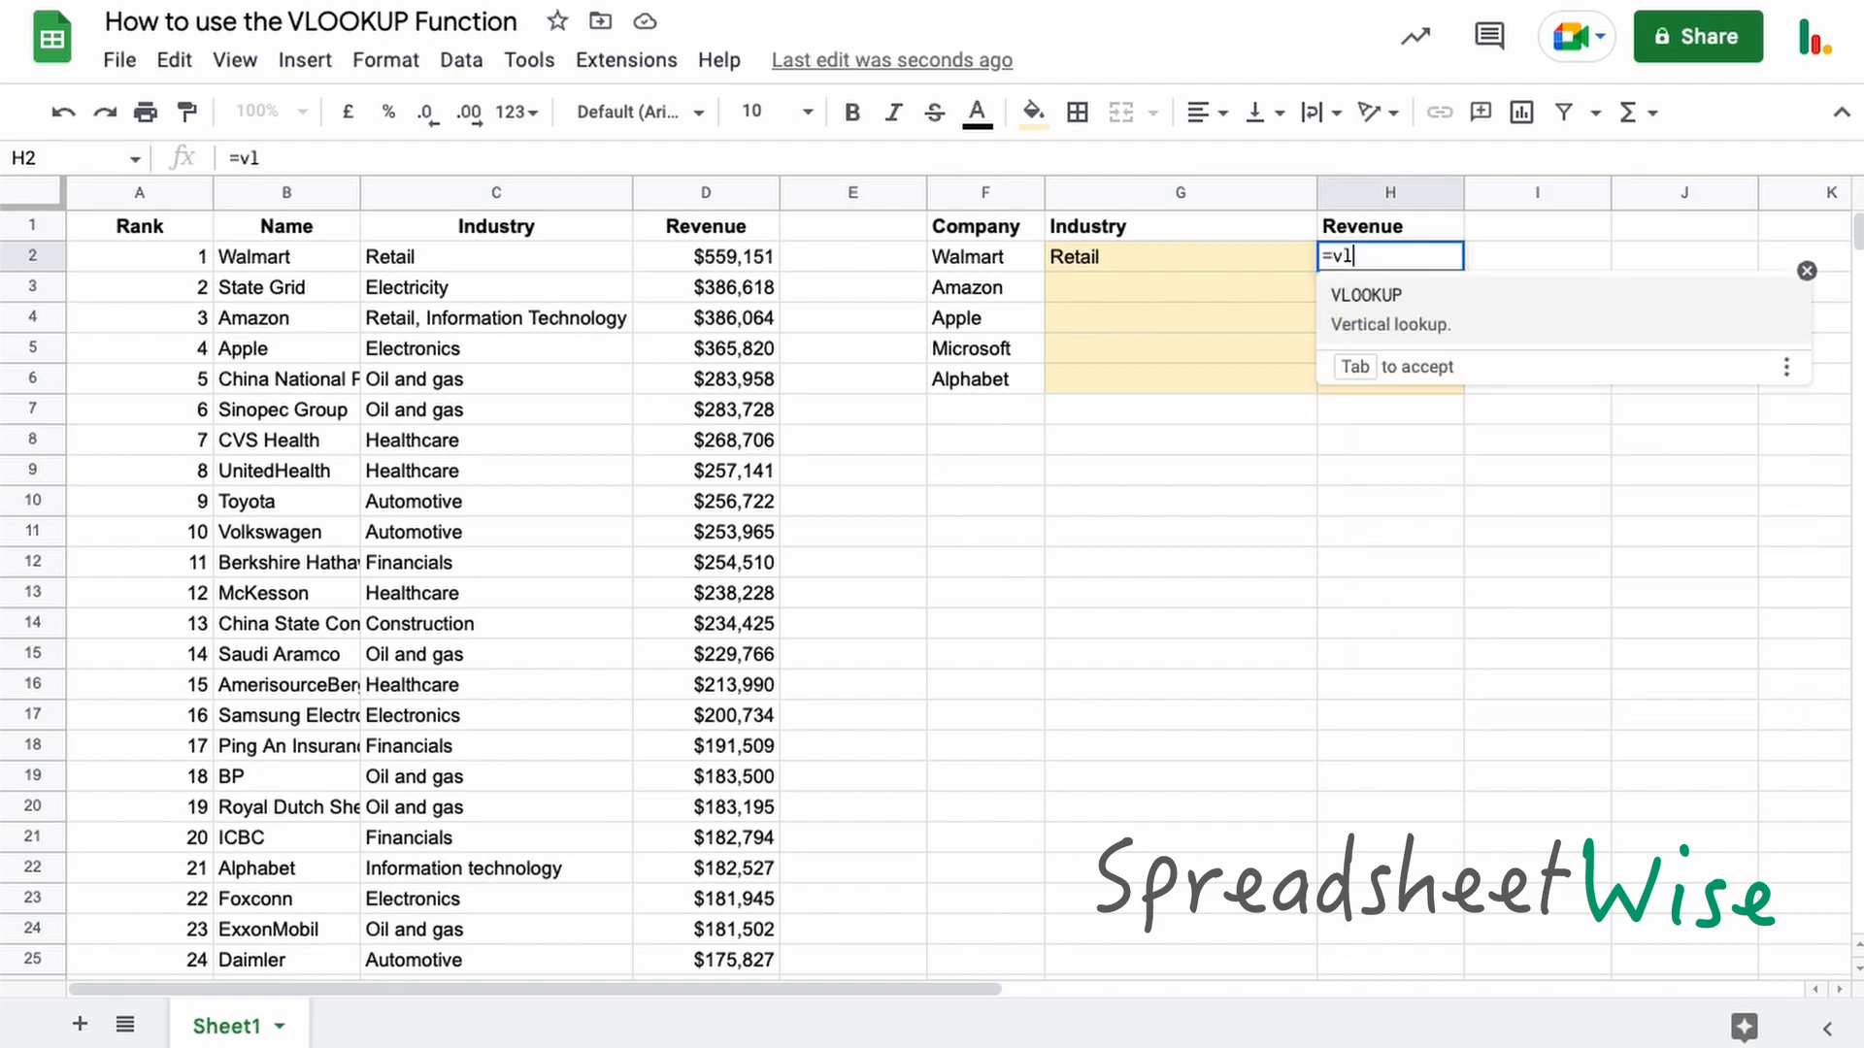
{"action": "key", "text": "Tab"}
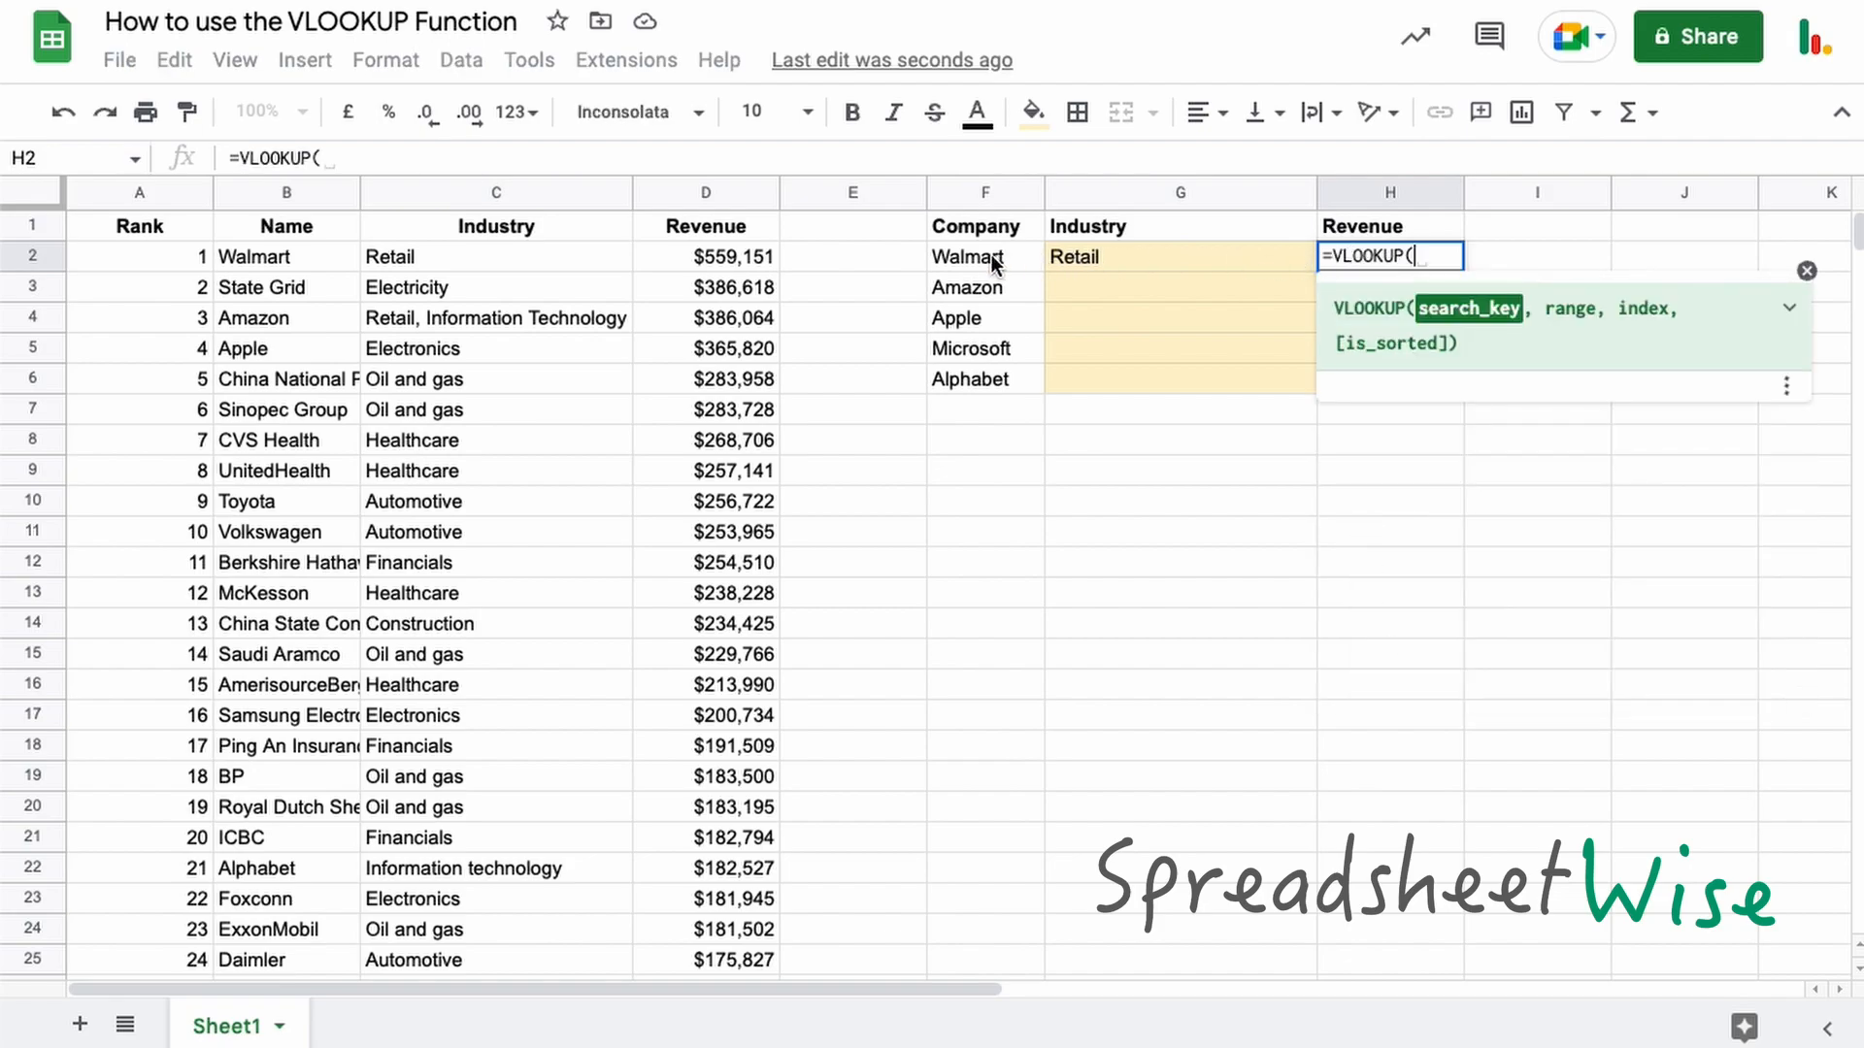
{"action": "left_click", "coordinate": [985, 256]}
{"action": "type", "text": ","}
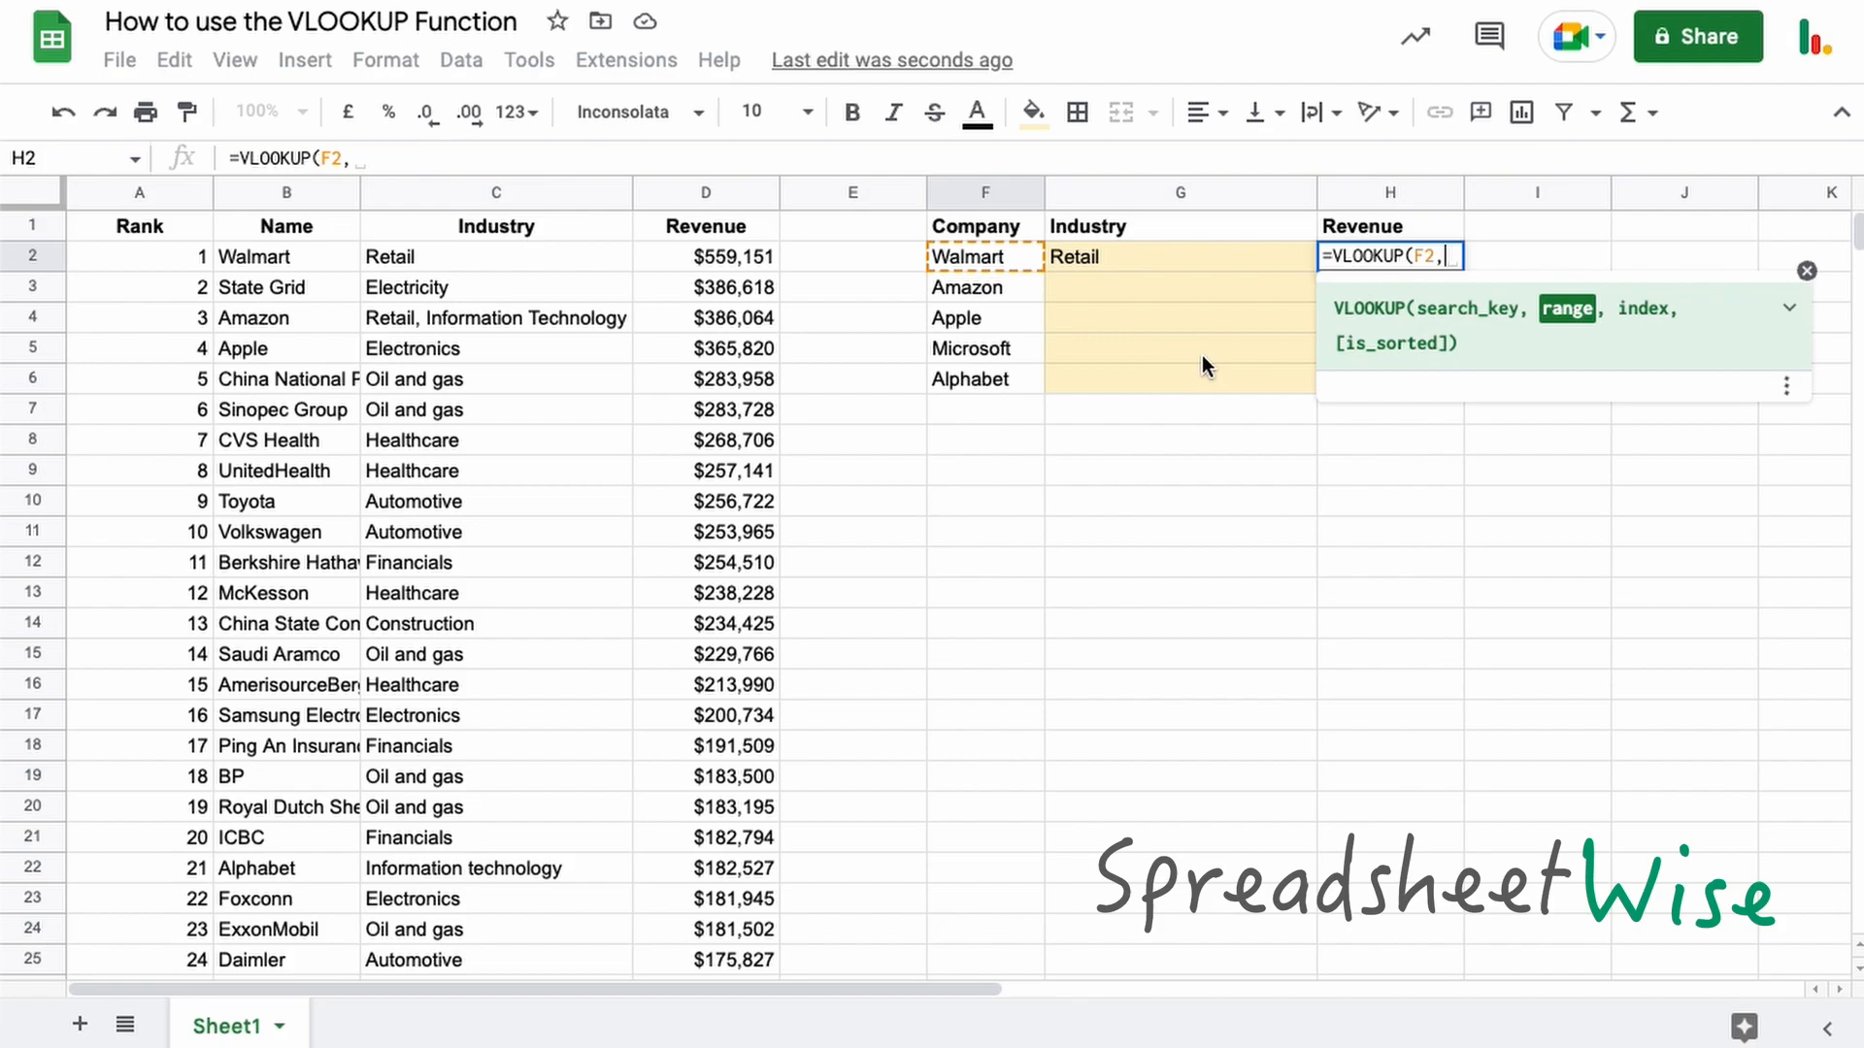
Complete the Revenue lookup with the named range Data, column index 3 and is_sorted false, and reject the suggested auto-fill.
{"action": "type", "text": "Data"}
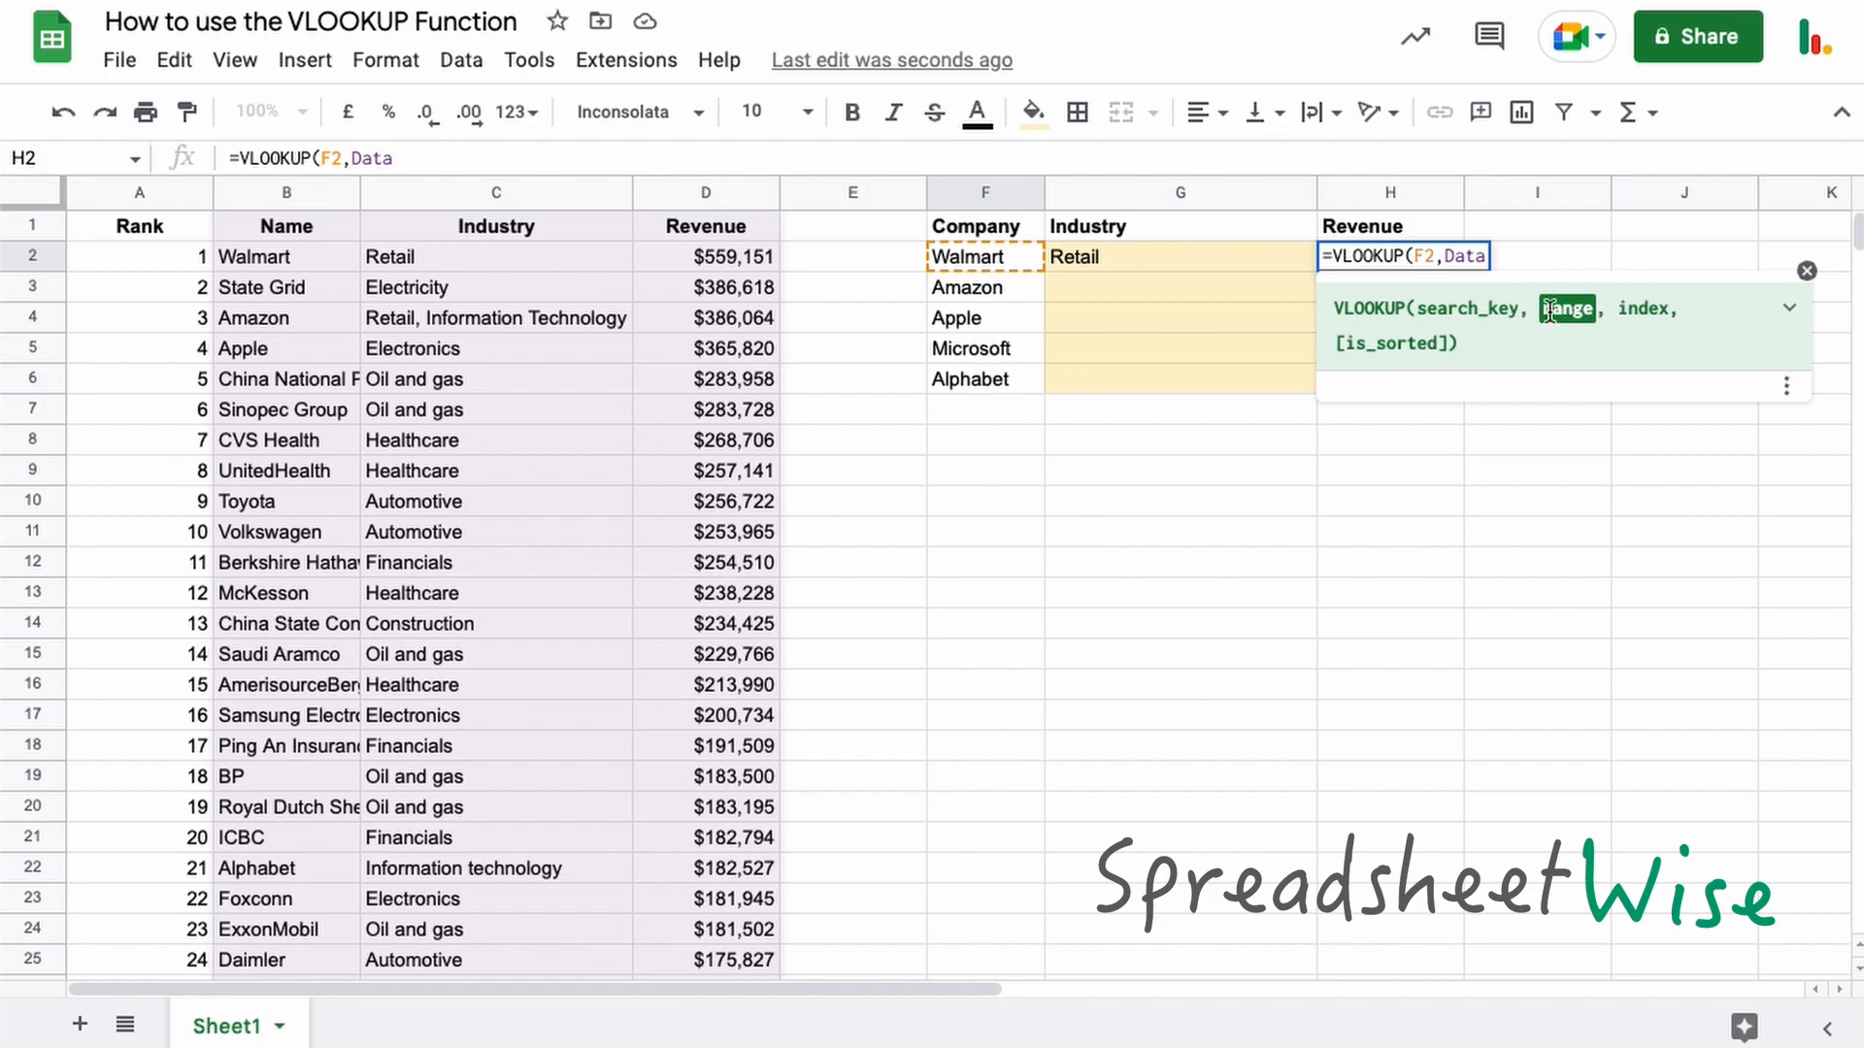
{"action": "type", "text": ","}
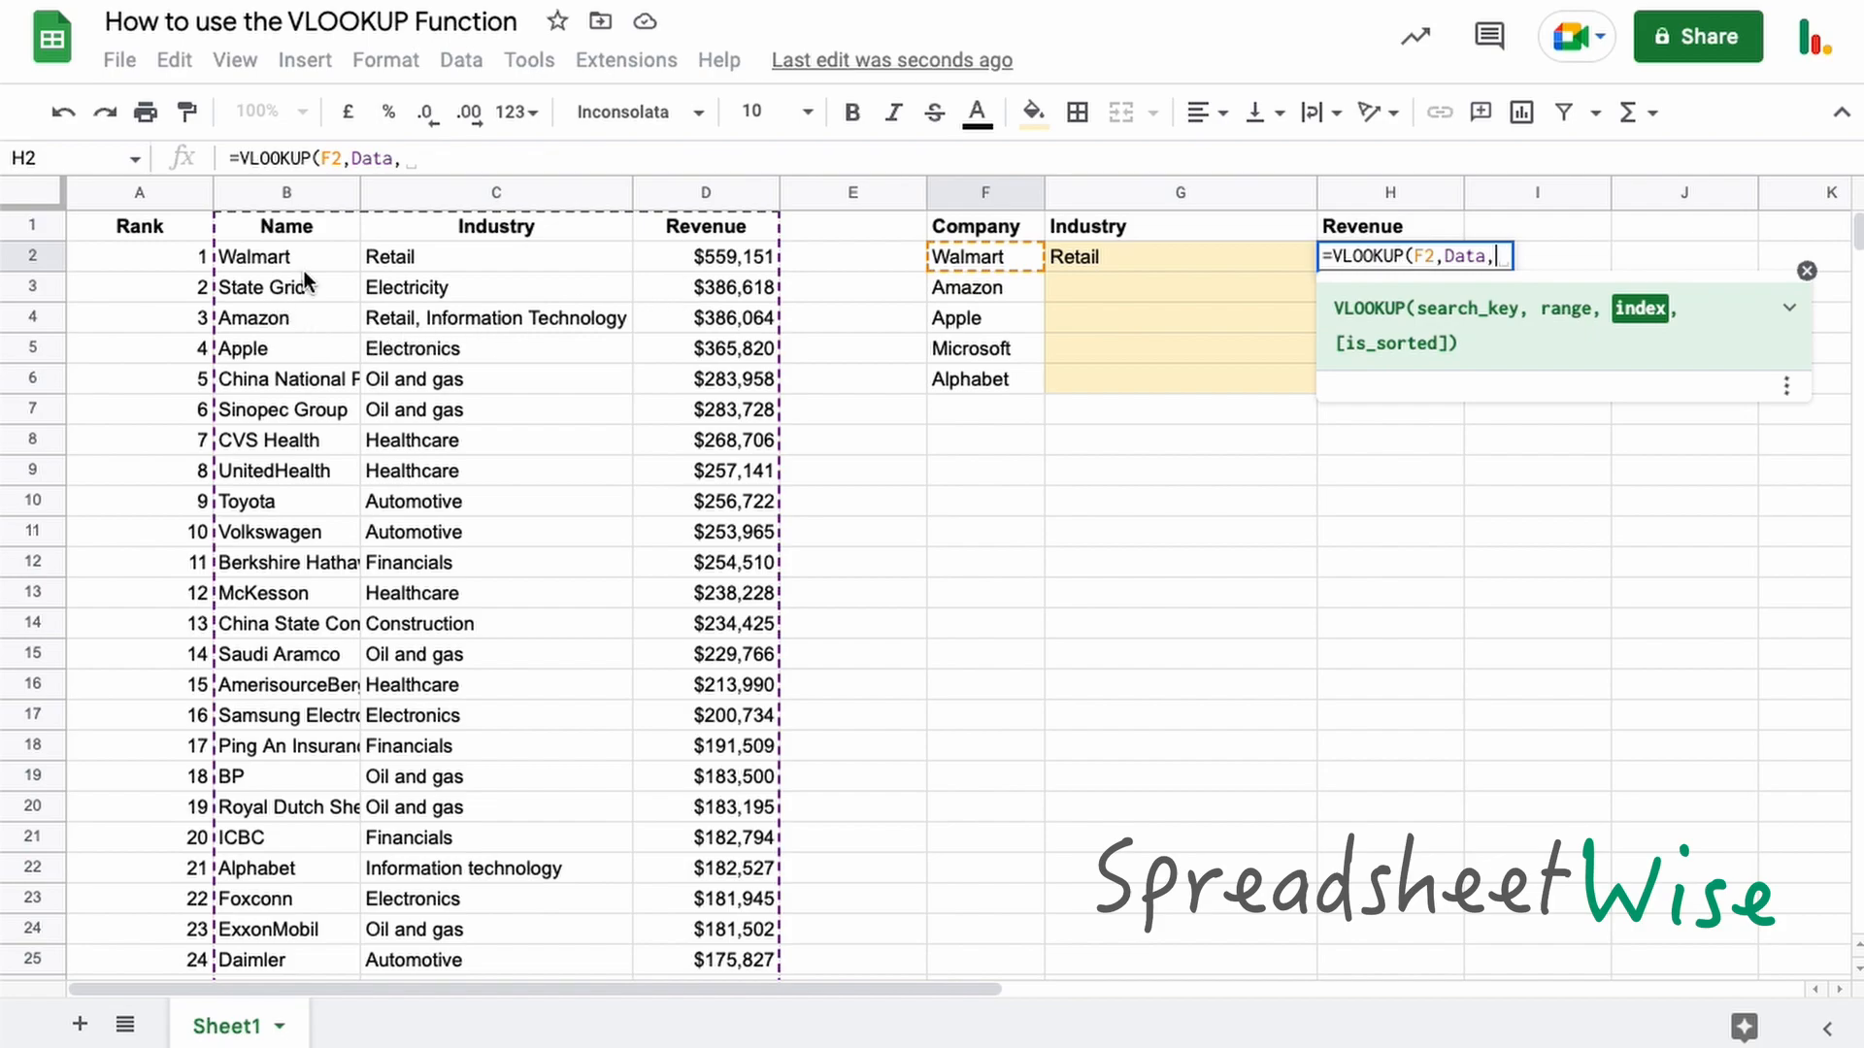
{"action": "type", "text": "3,"}
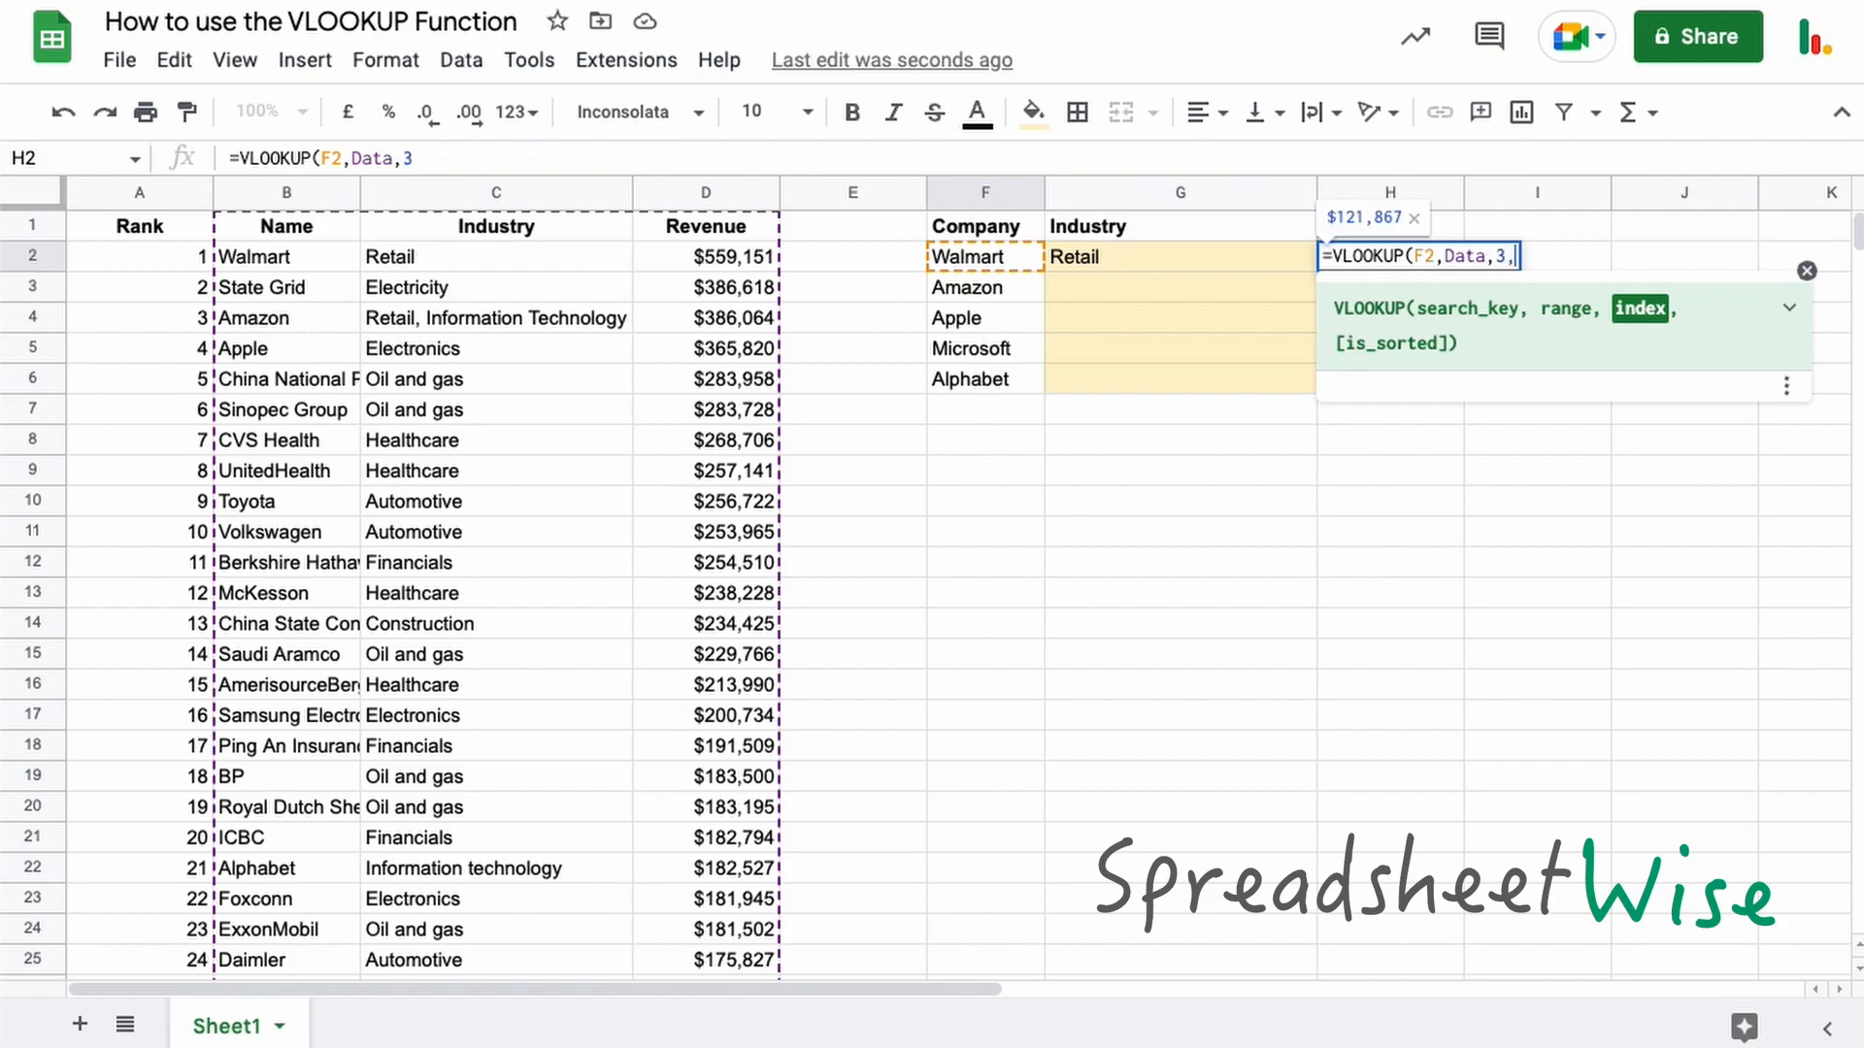
{"action": "type", "text": "false)"}
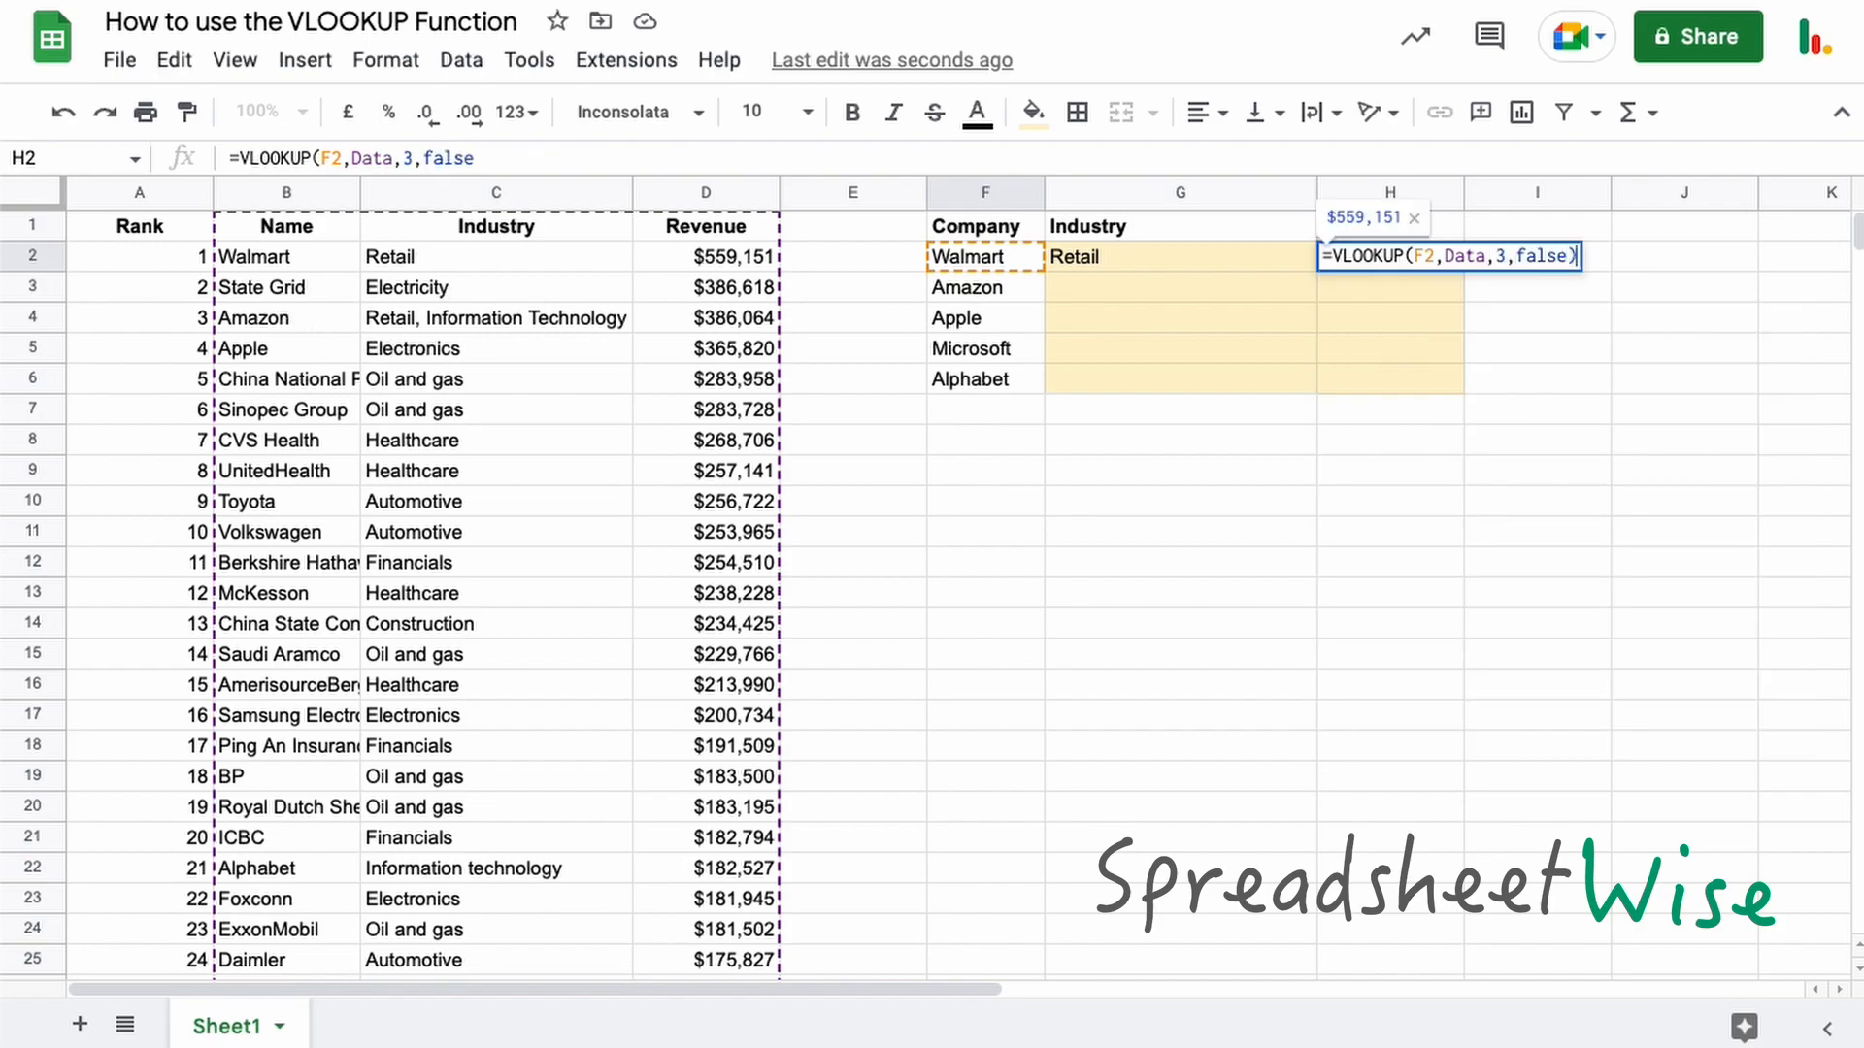
{"action": "key", "text": "Return"}
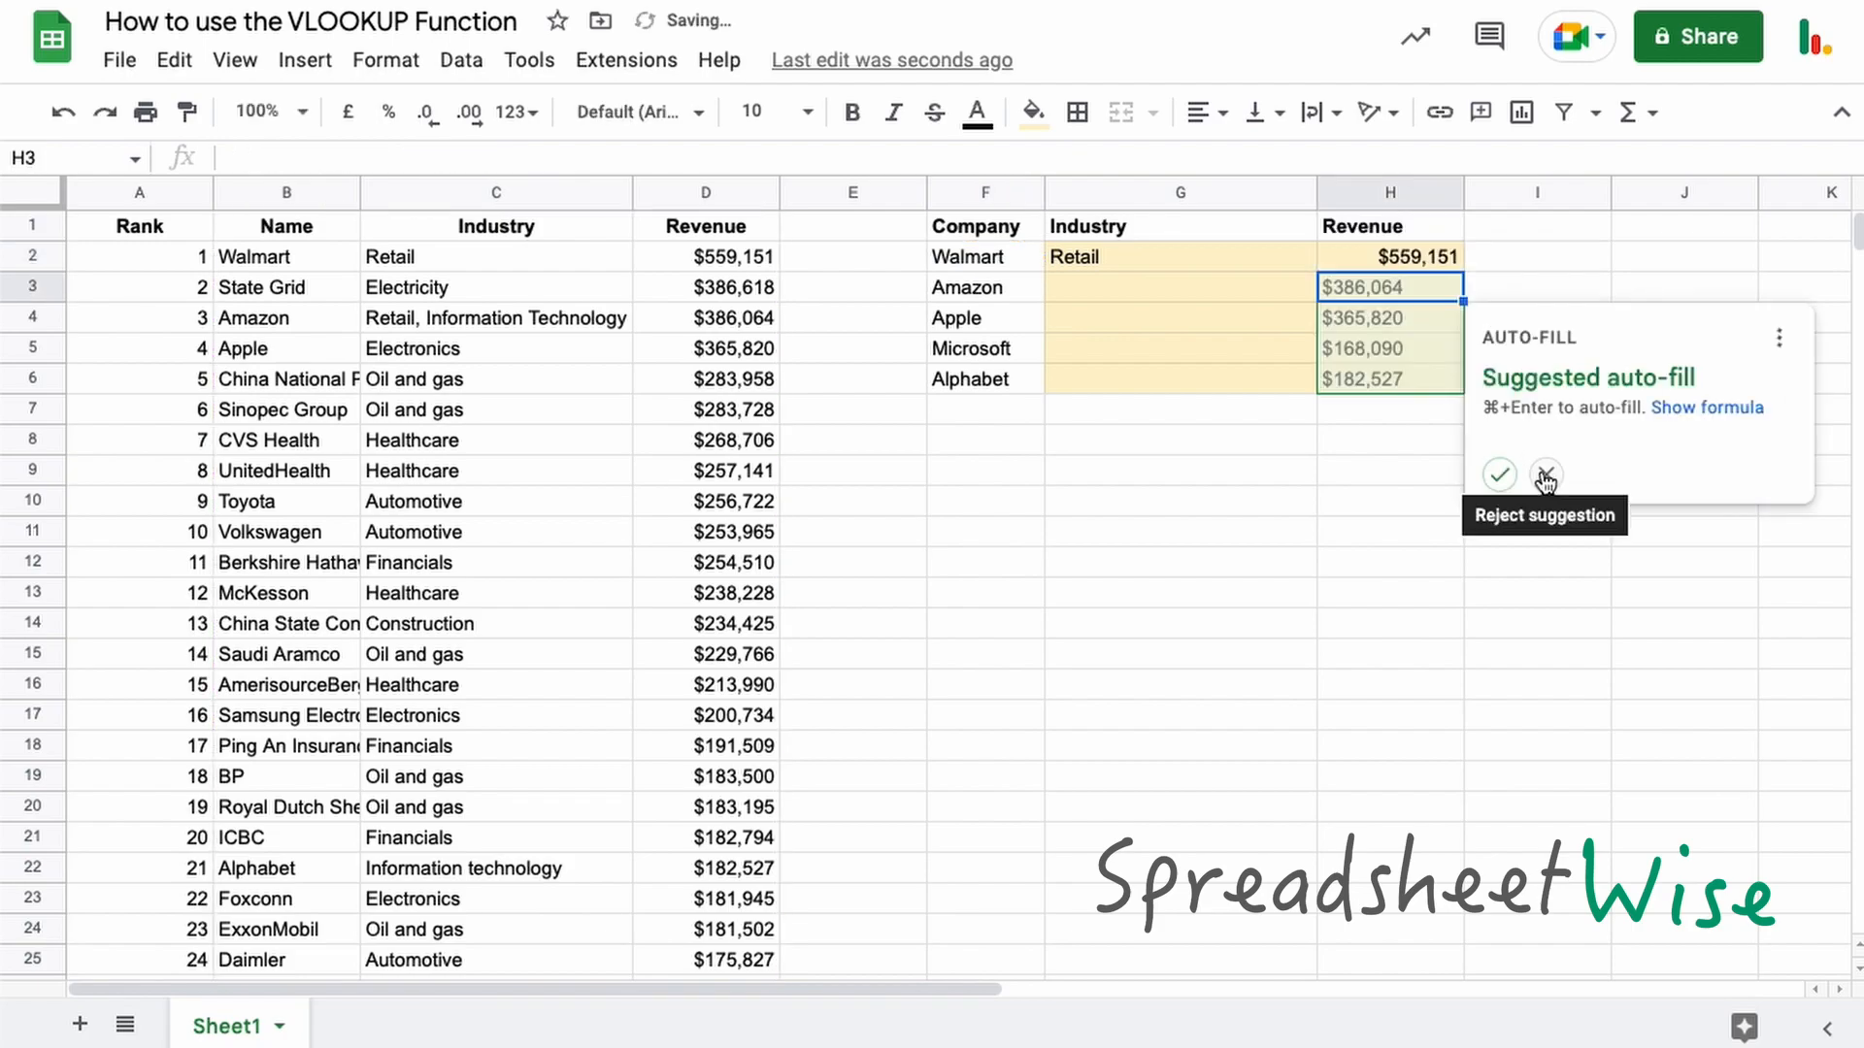
{"action": "left_click", "coordinate": [1537, 469]}
Fill the Industry and Revenue lookup formulas from row 2 down to row 6 across G2:H6.
{"action": "left_click", "coordinate": [1384, 258]}
{"action": "double_click", "coordinate": [1463, 264]}
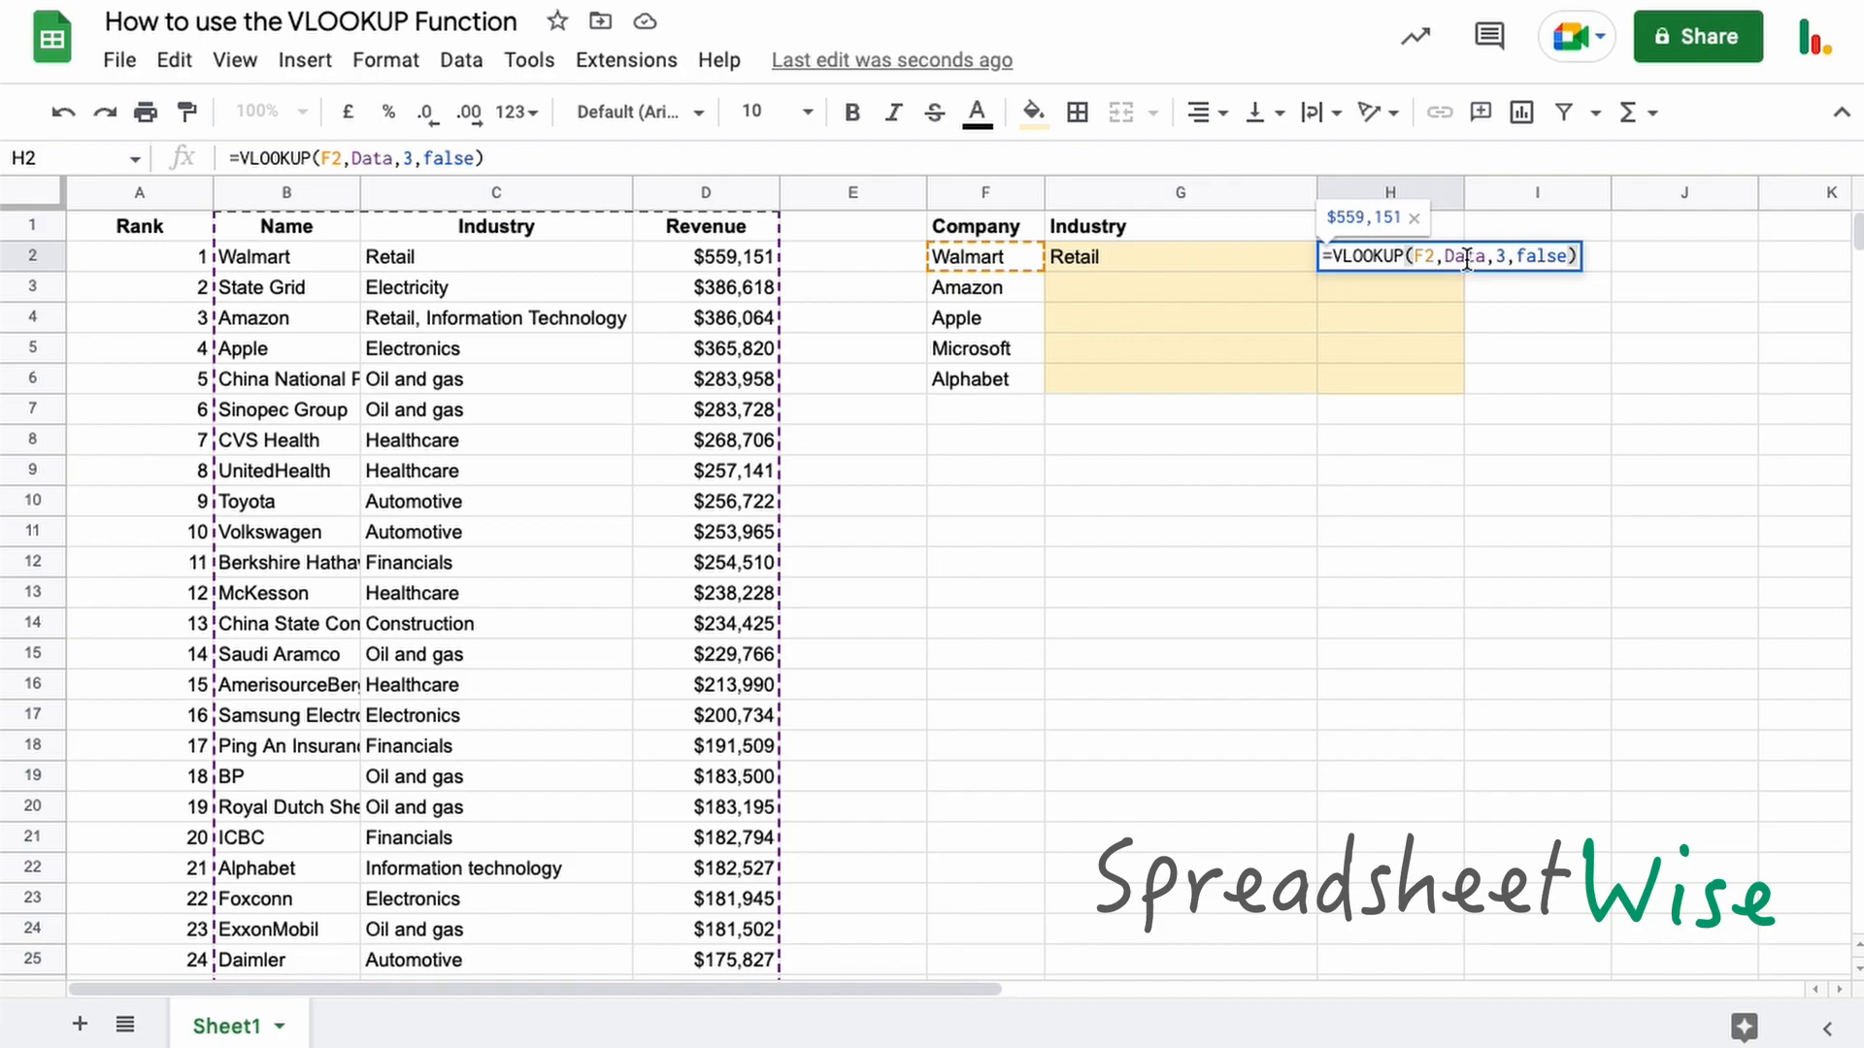
{"action": "key", "text": "ctrl+Return"}
{"action": "left_click_drag", "start_coordinate": [1219, 255], "coordinate": [1446, 385]}
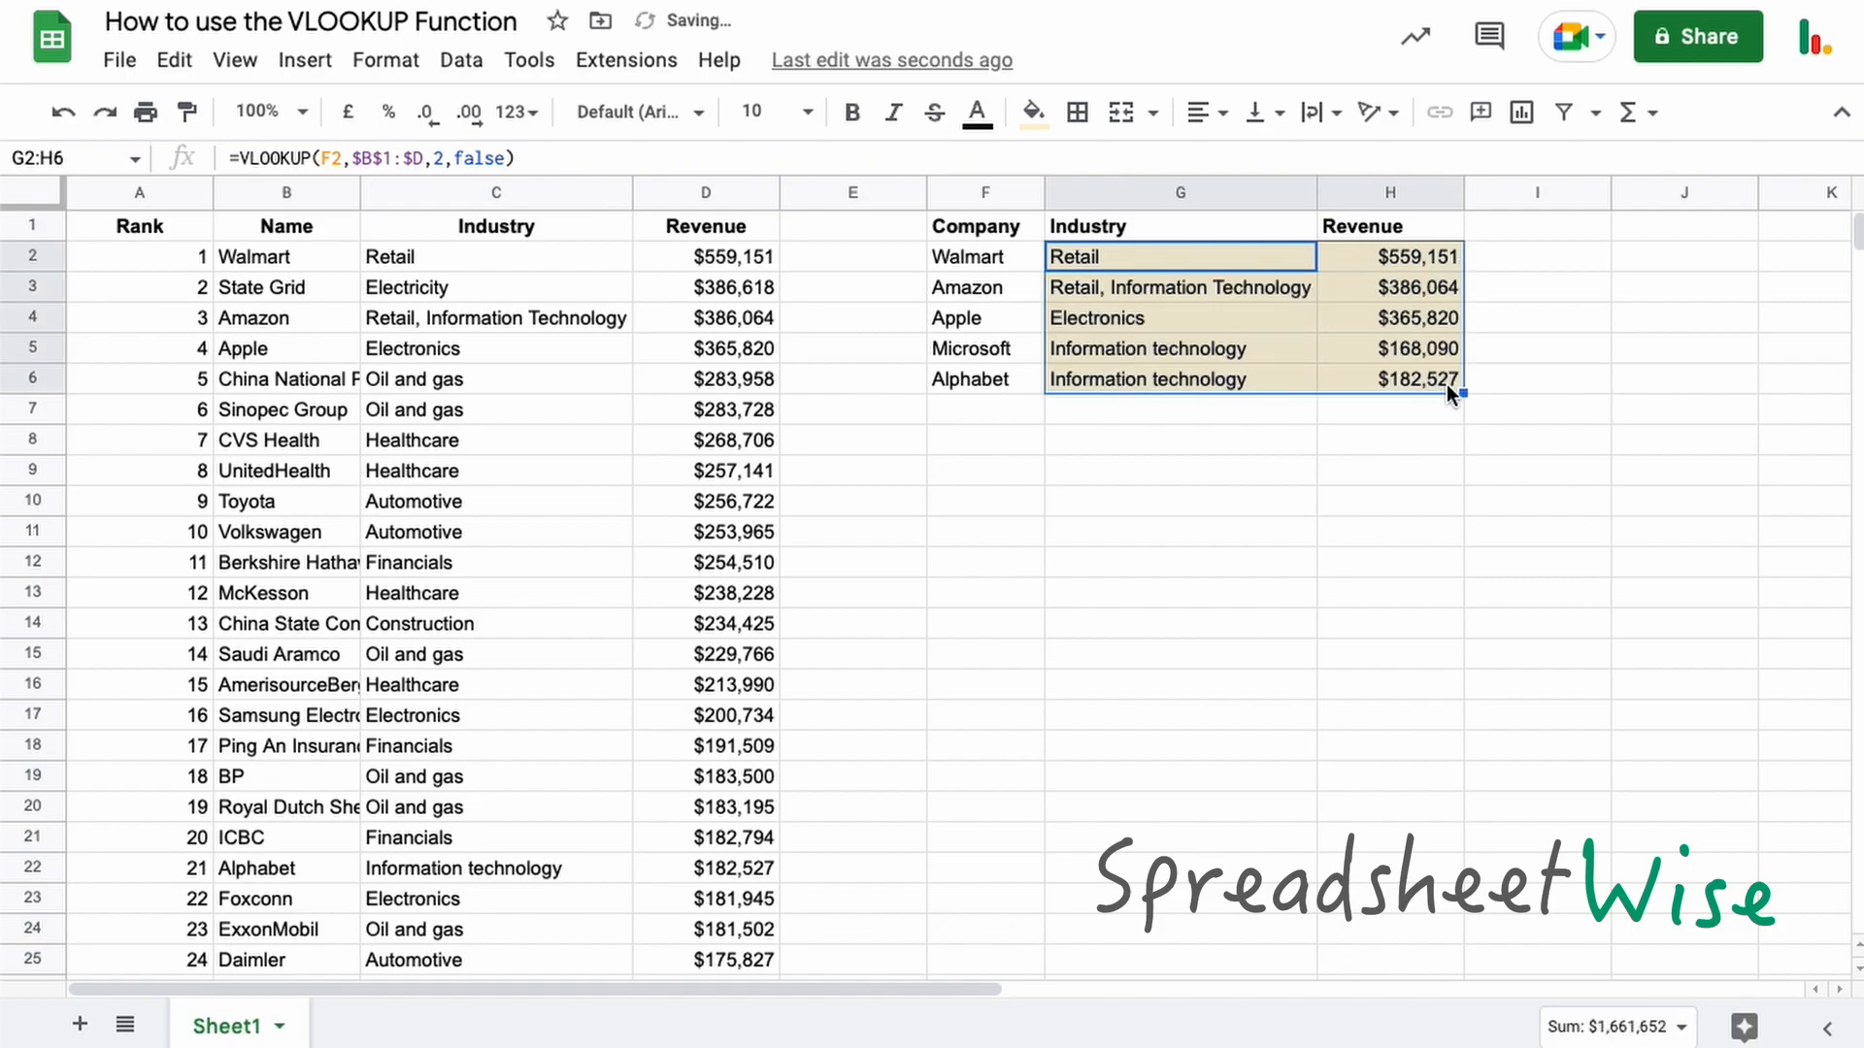
Check Alphabet's looked-up industry and revenue against its source table row, and review the lookup formulas in G2:H6.
{"action": "left_click", "coordinate": [1446, 382]}
{"action": "left_click", "coordinate": [947, 379]}
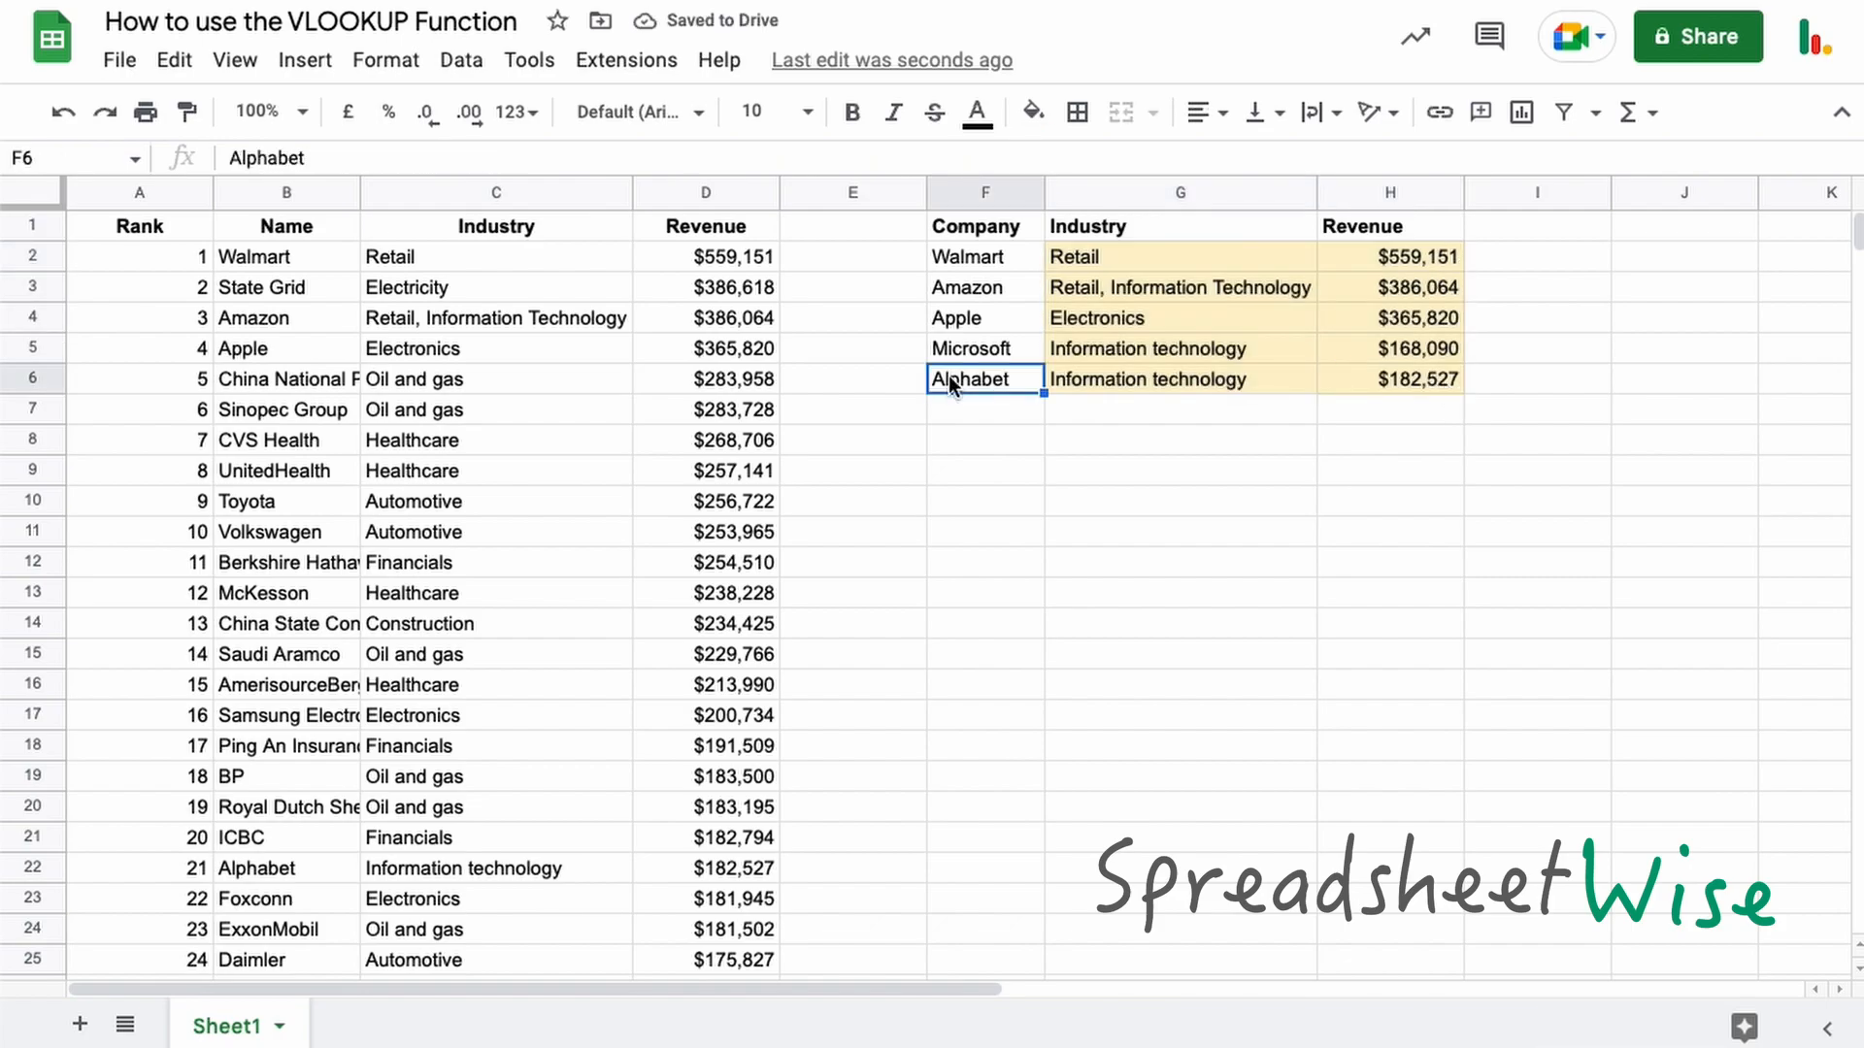
{"action": "left_click", "coordinate": [242, 869]}
{"action": "left_click", "coordinate": [739, 877]}
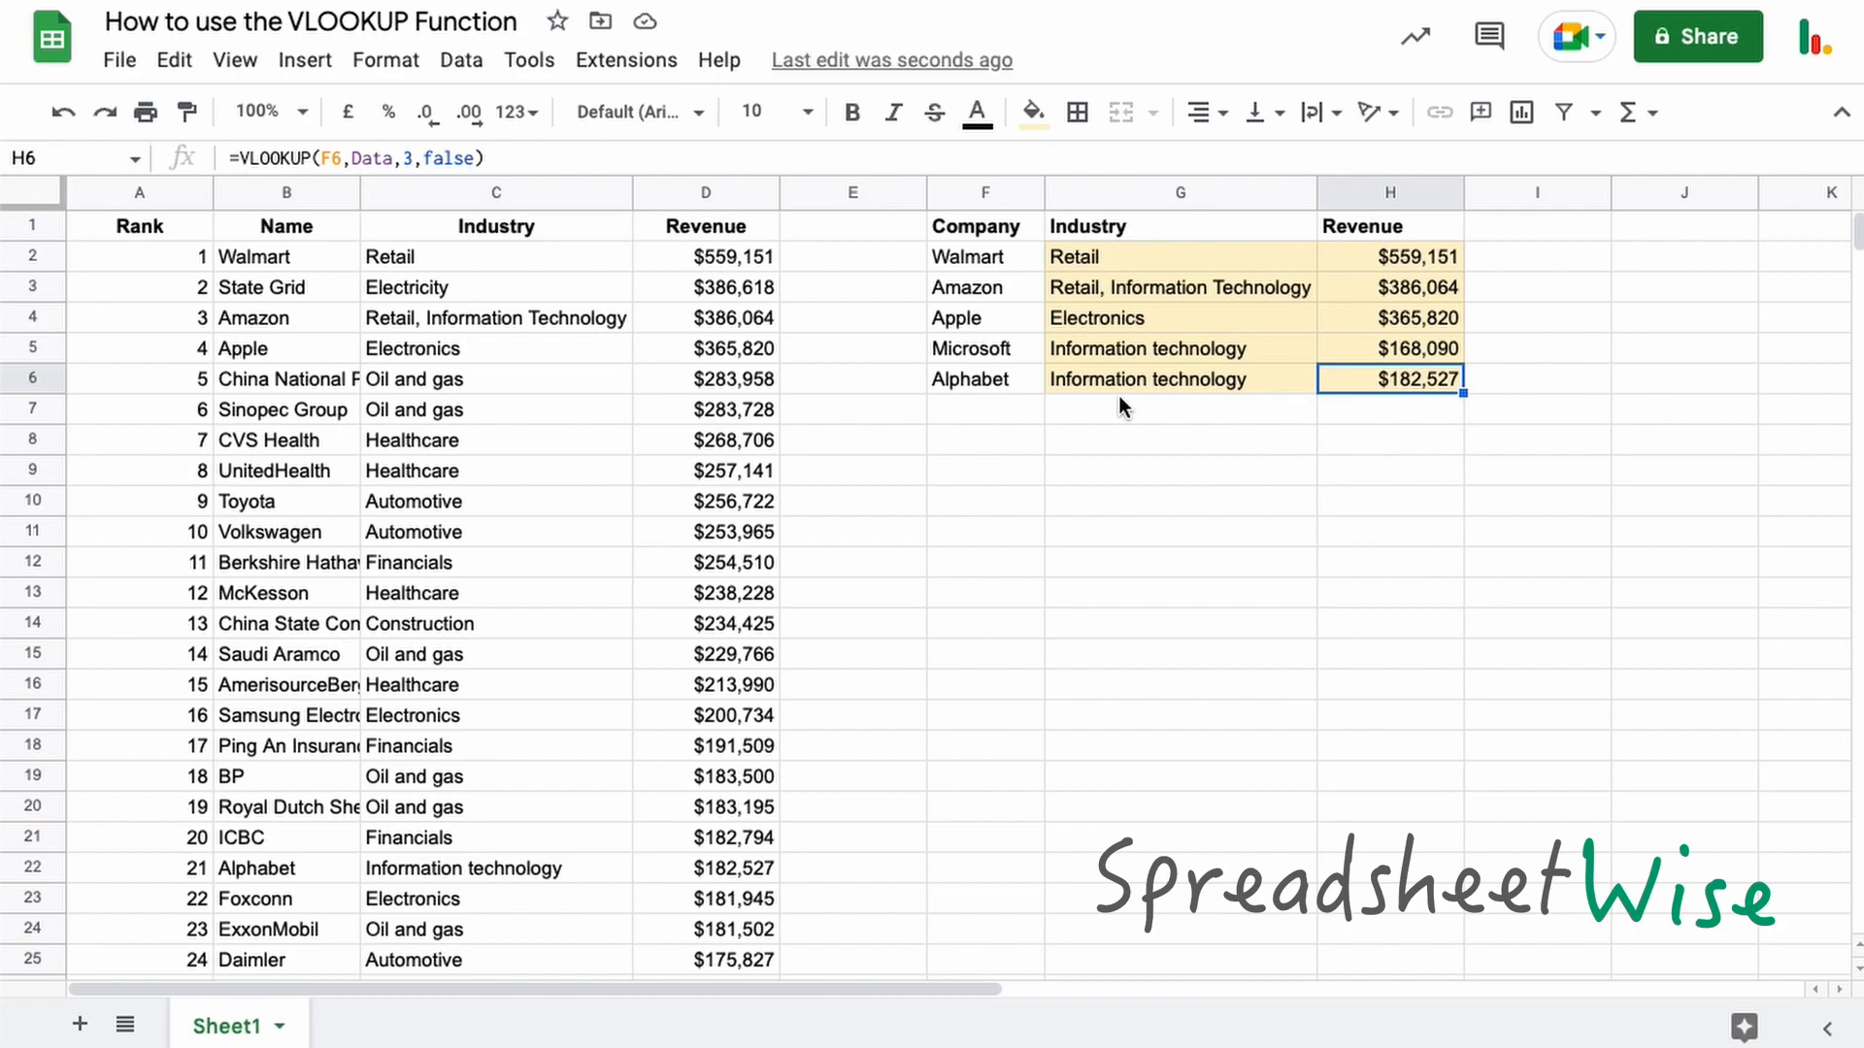
{"action": "left_click", "coordinate": [1116, 258]}
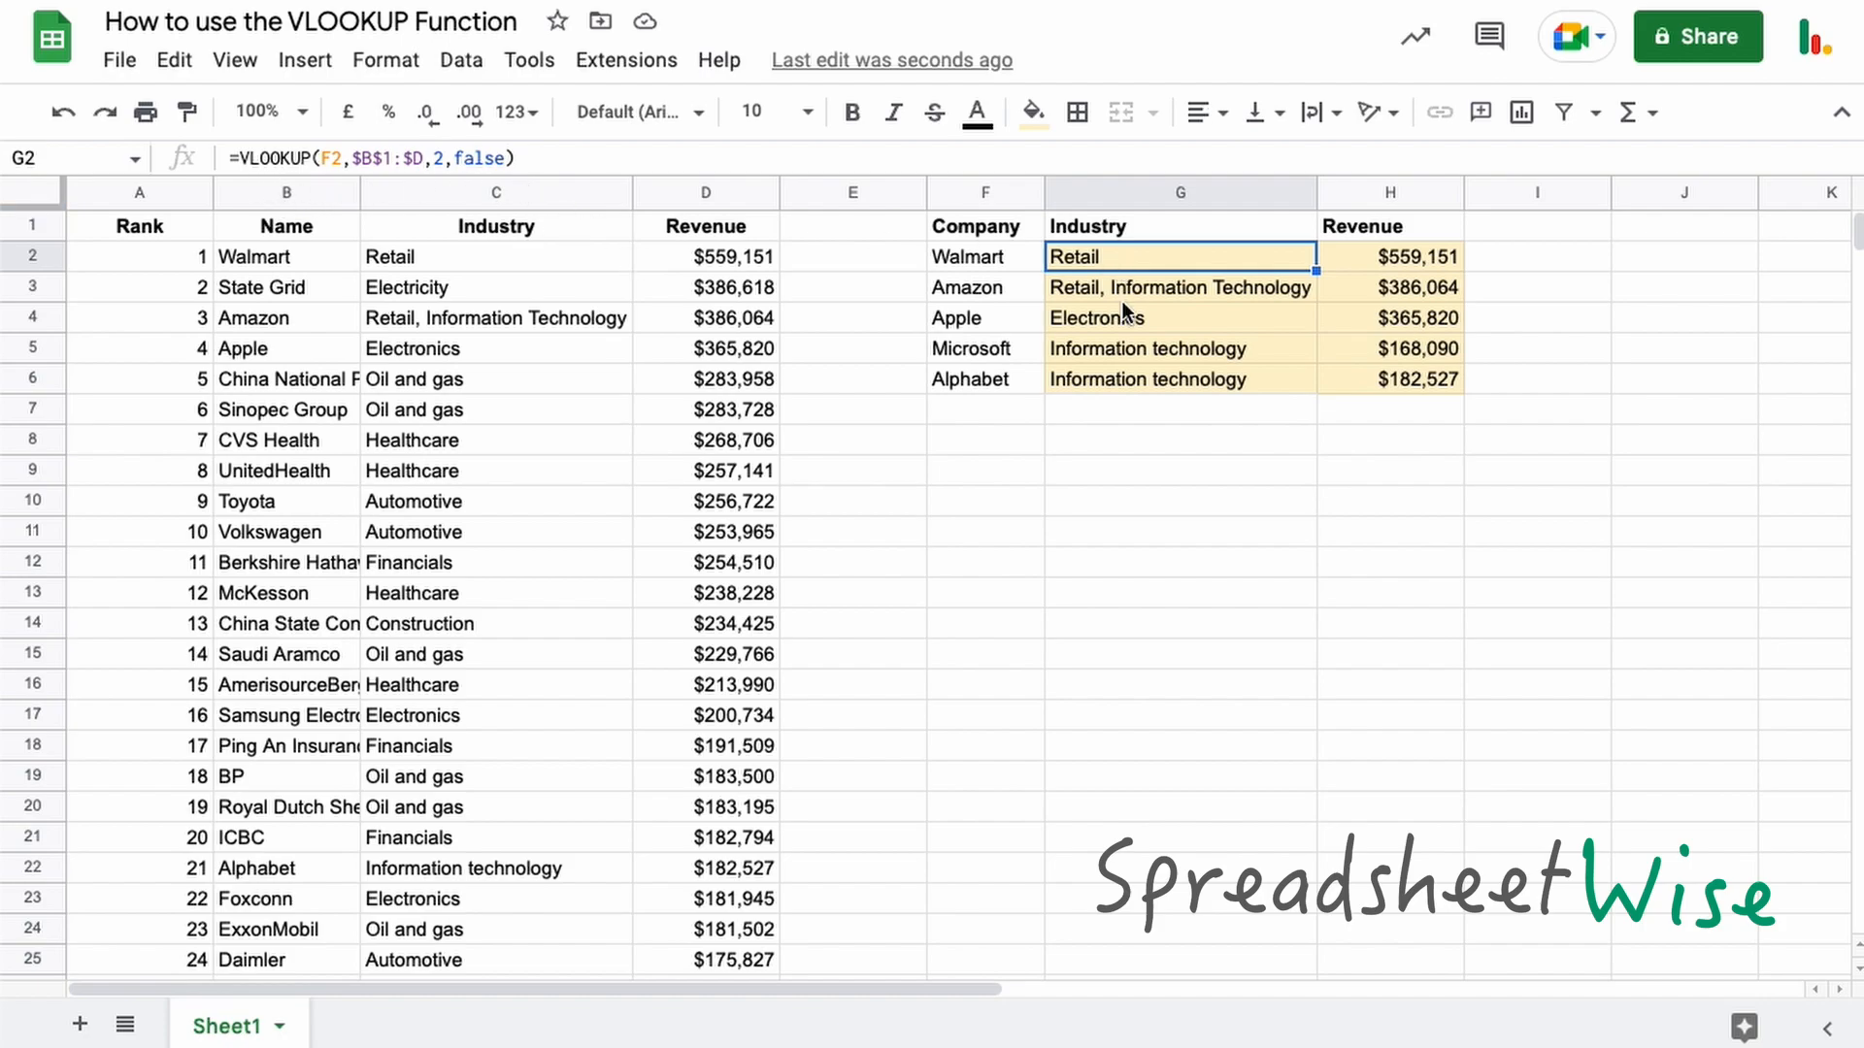
{"action": "left_click_drag", "start_coordinate": [1108, 254], "coordinate": [1360, 374]}
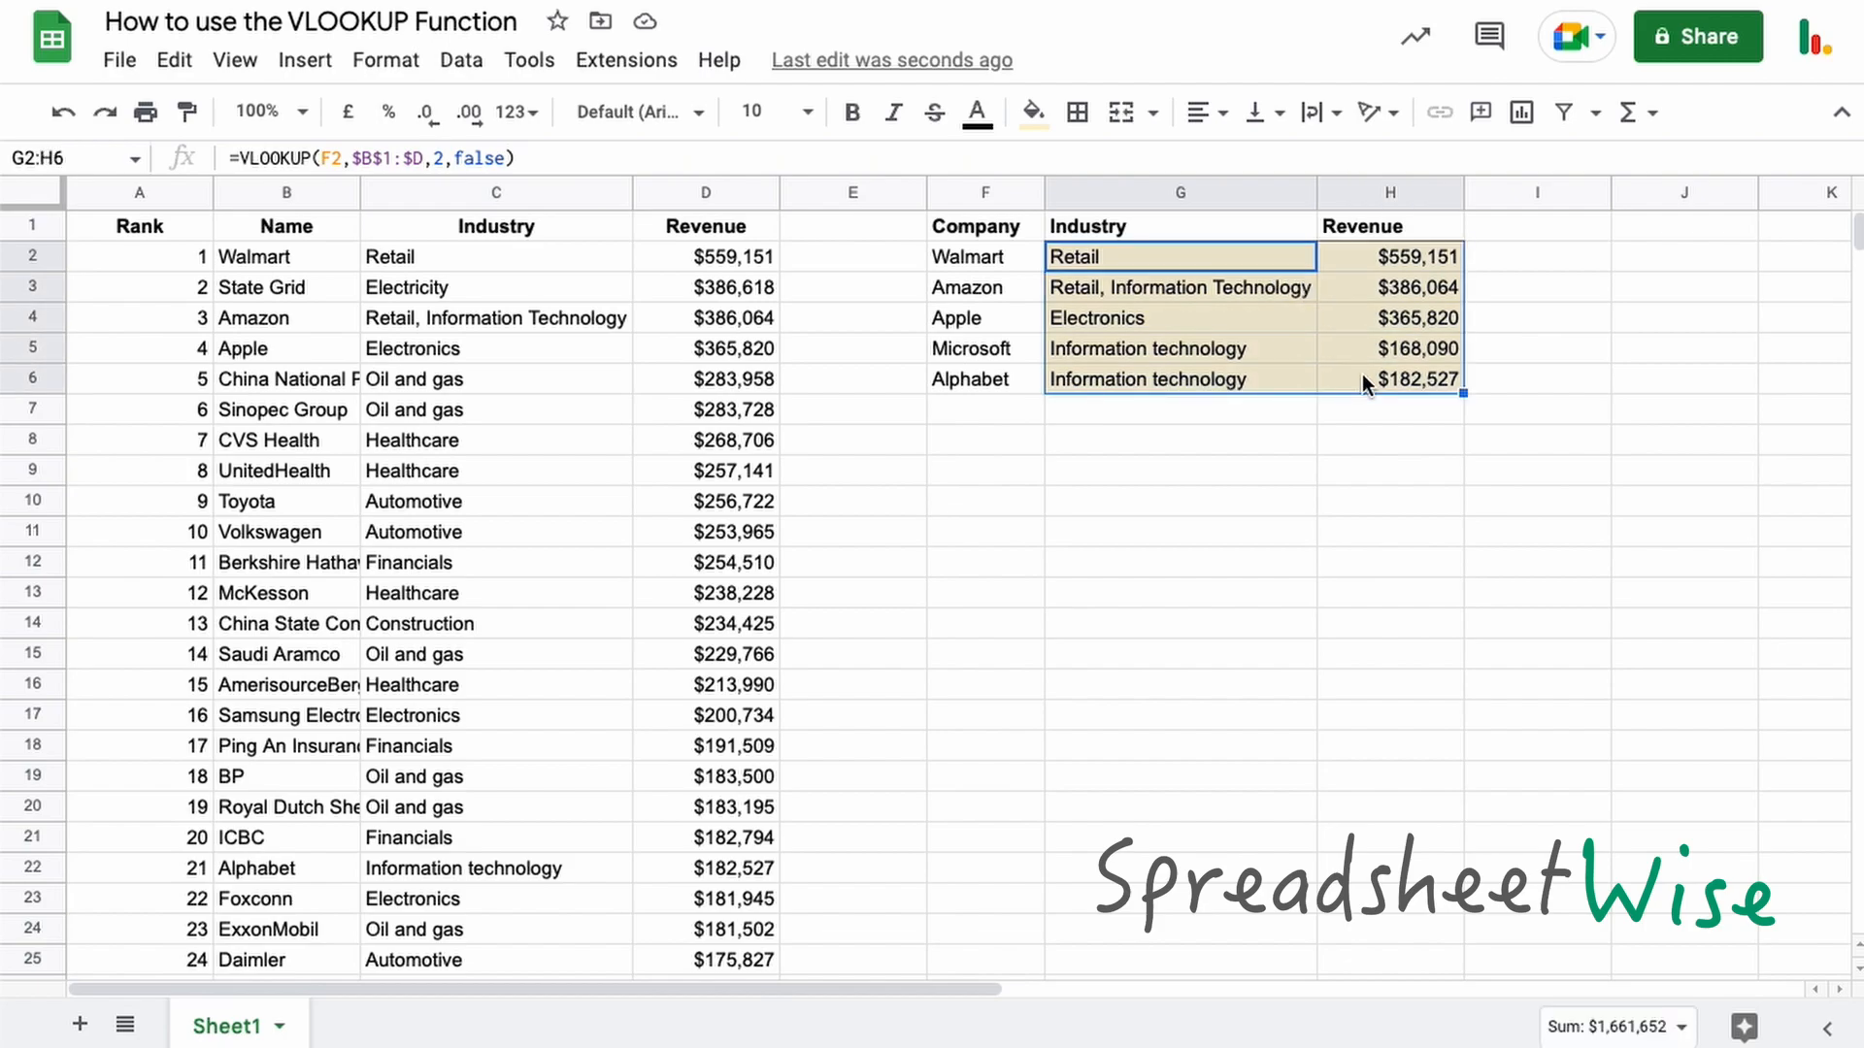